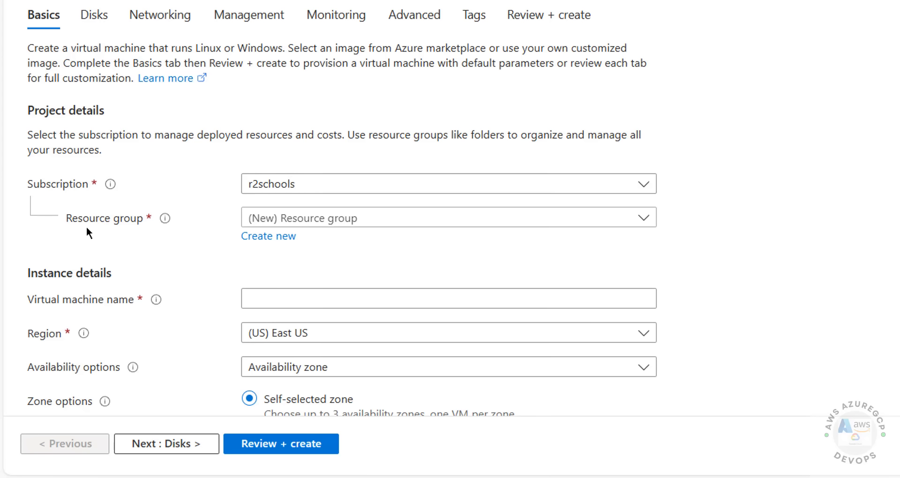
drag(63, 223, 155, 225)
click(318, 220)
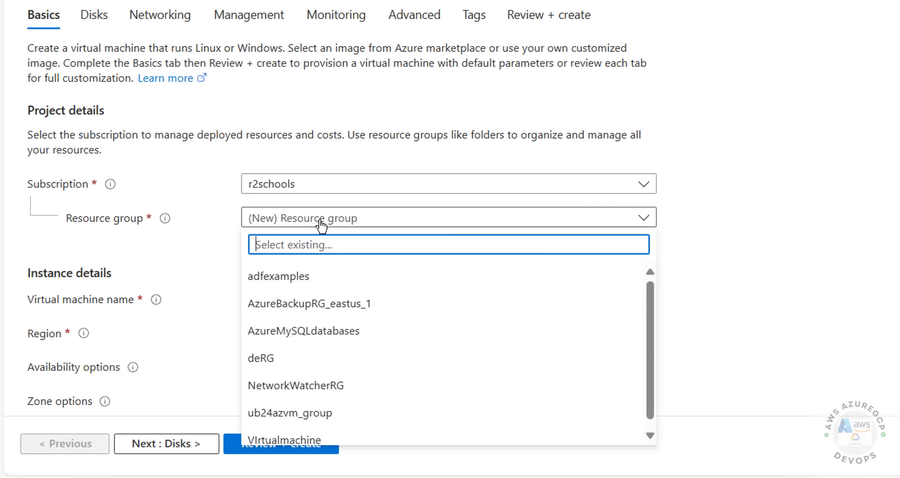
click(201, 254)
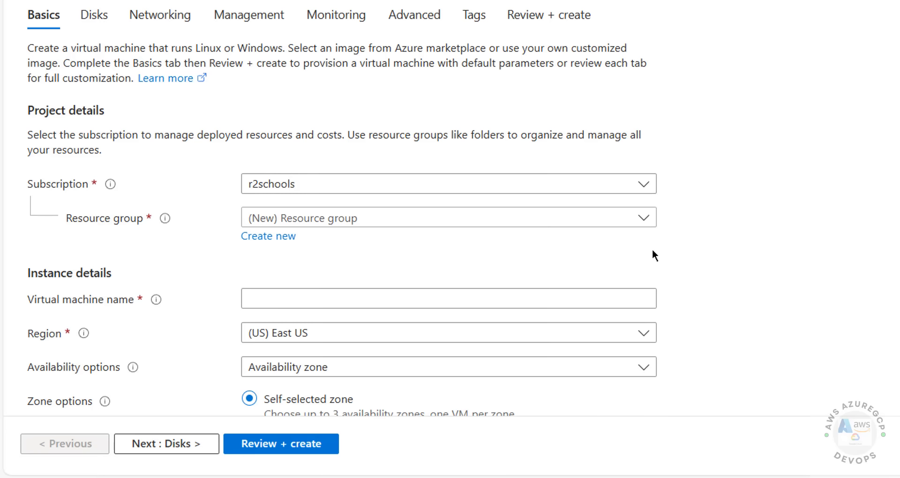
- Name the virtual machine azwin2019vm
scroll(328, 249, down, 3)
drag(28, 129, 136, 125)
click(327, 126)
text(az)
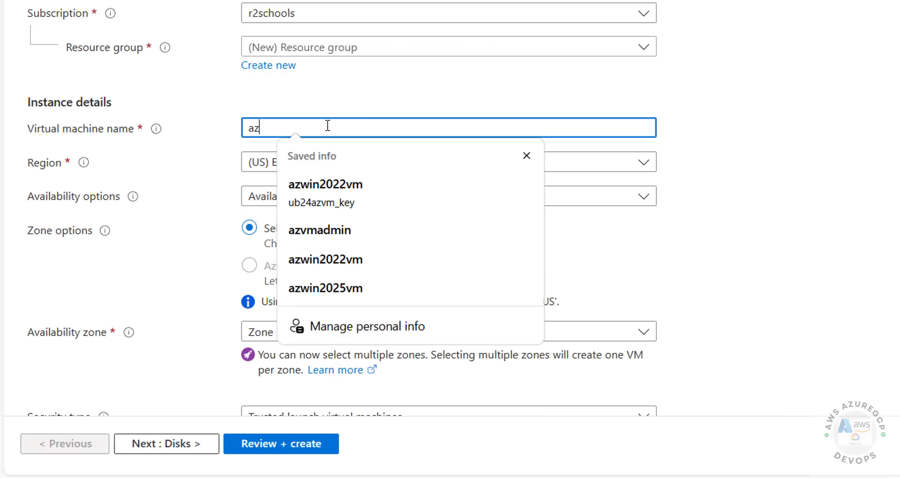
text(win202)
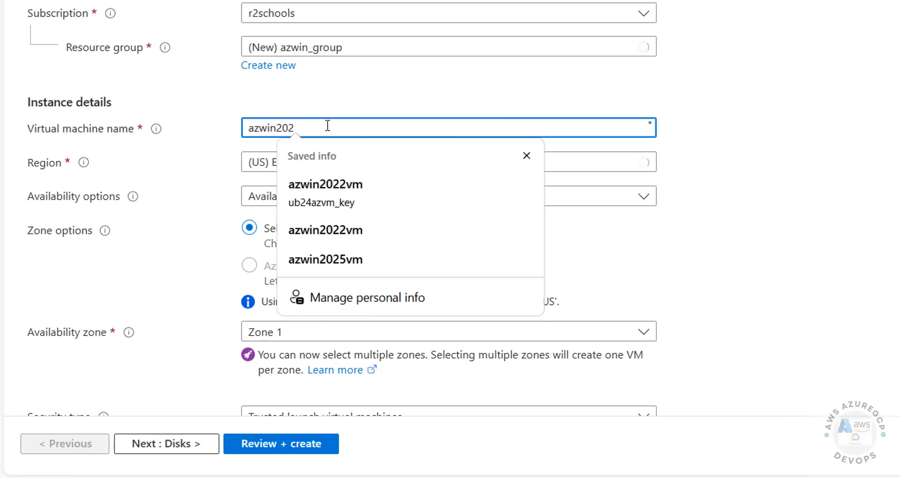
text(9)
key(BackSpace)
text(19vm)
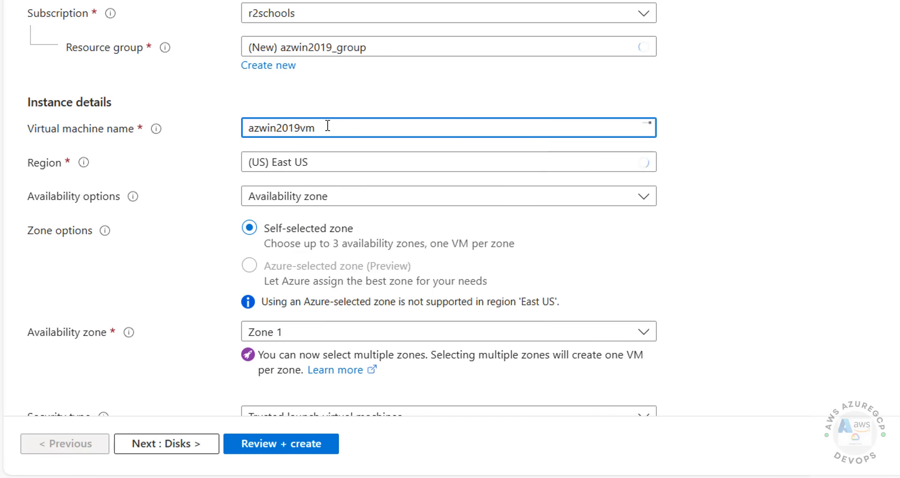
key(ctrl+a)
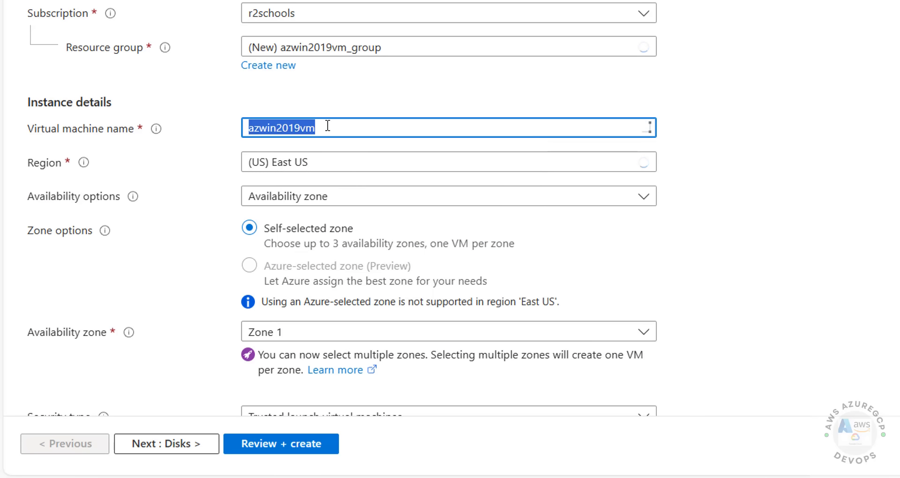
- Set the virtual machine's region to (Asia Pacific) Central India
drag(28, 162, 47, 160)
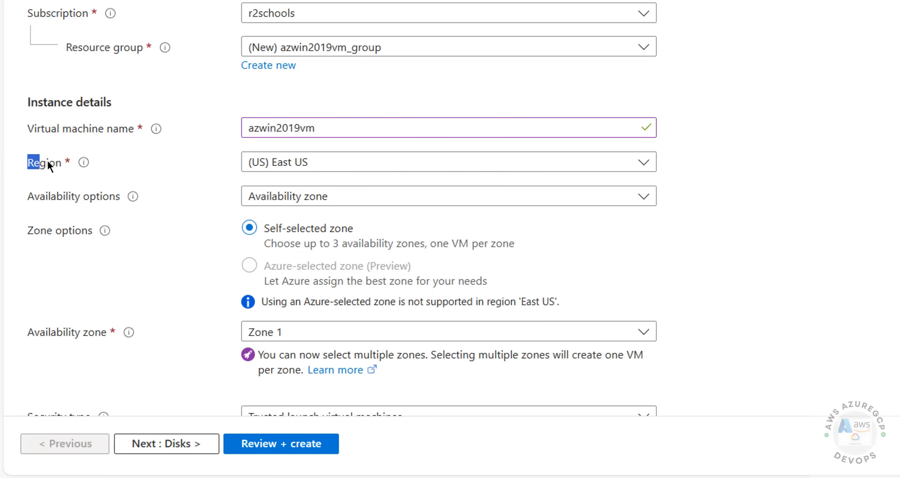
click(230, 172)
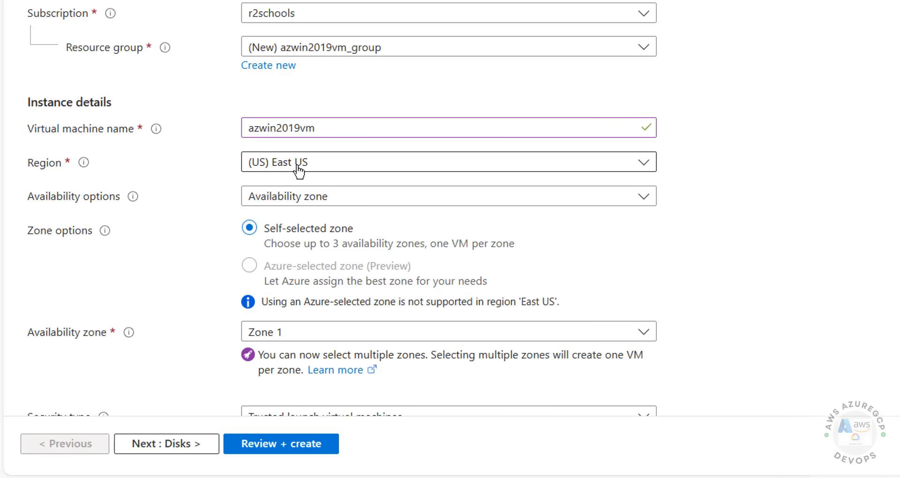
click(298, 171)
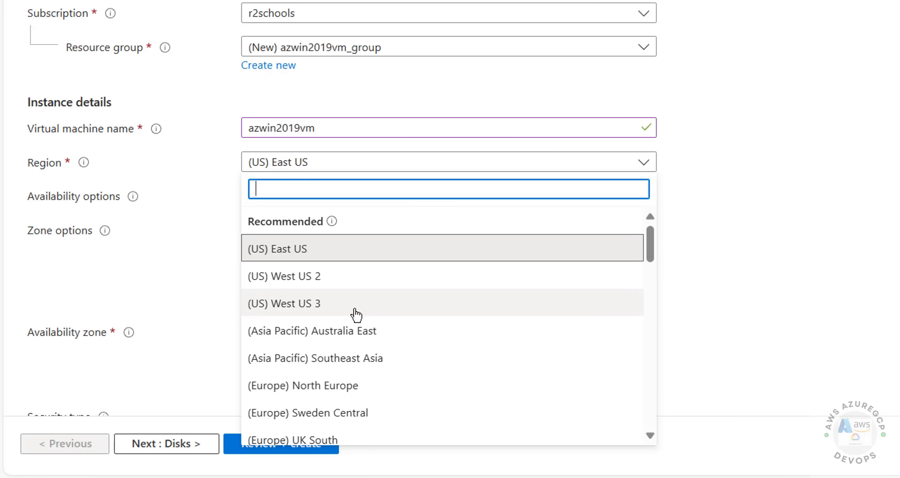
scroll(354, 314, down, 4)
click(379, 377)
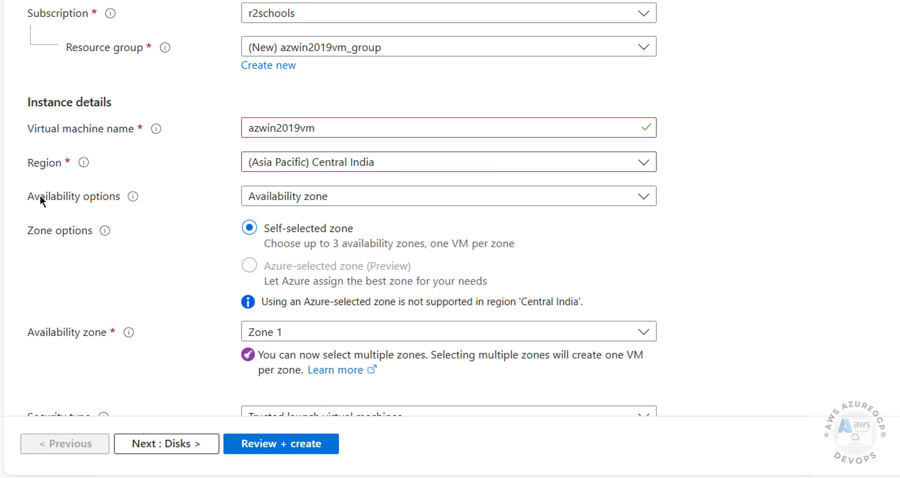
- Choose Availability zone as the virtual machine's availability option
drag(36, 195, 164, 197)
click(261, 201)
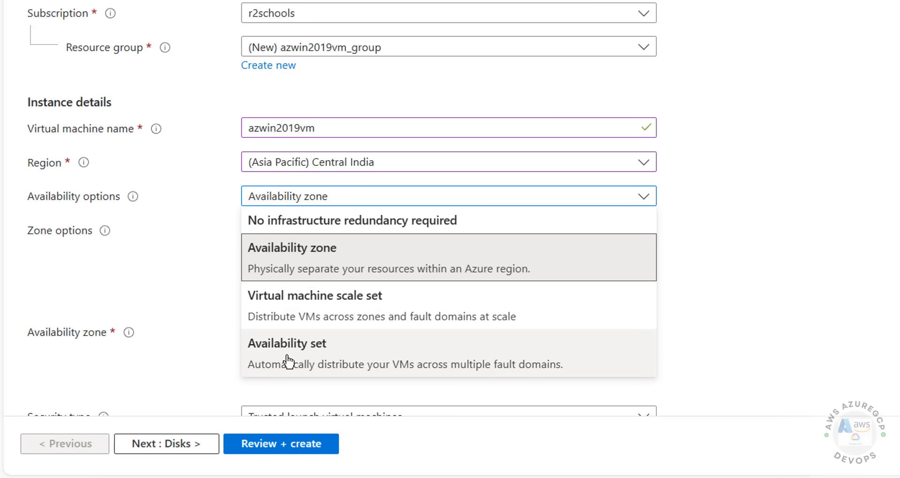
click(353, 242)
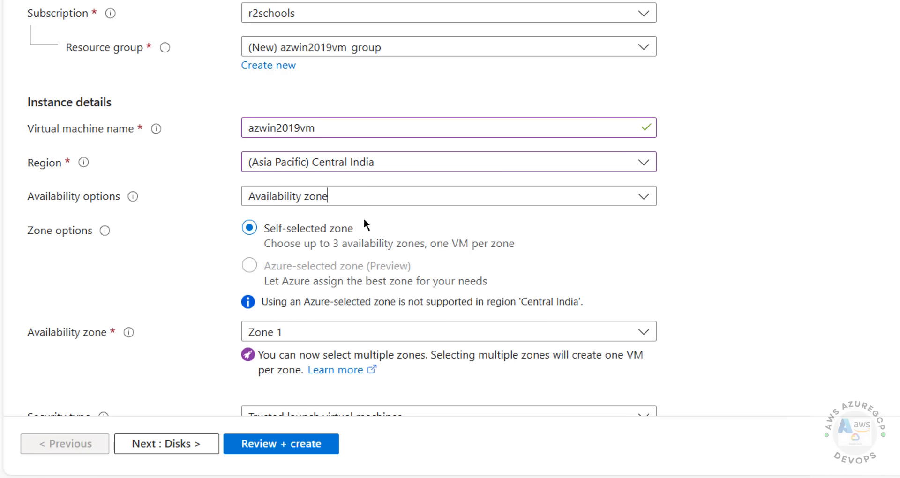
- Try adding Zone 2 and Zone 3 to the availability zone selection, and clear them again to leave only Zone 1
scroll(136, 212, down, 3)
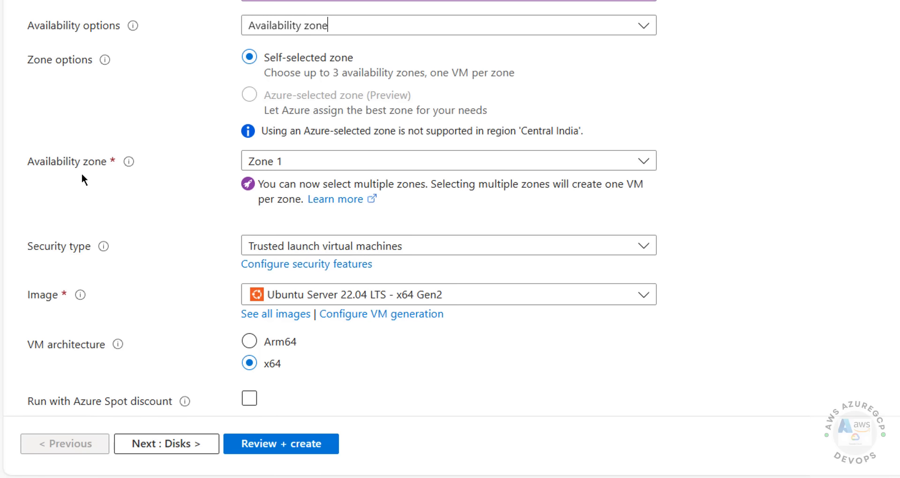
scroll(82, 175, down, 2)
click(274, 77)
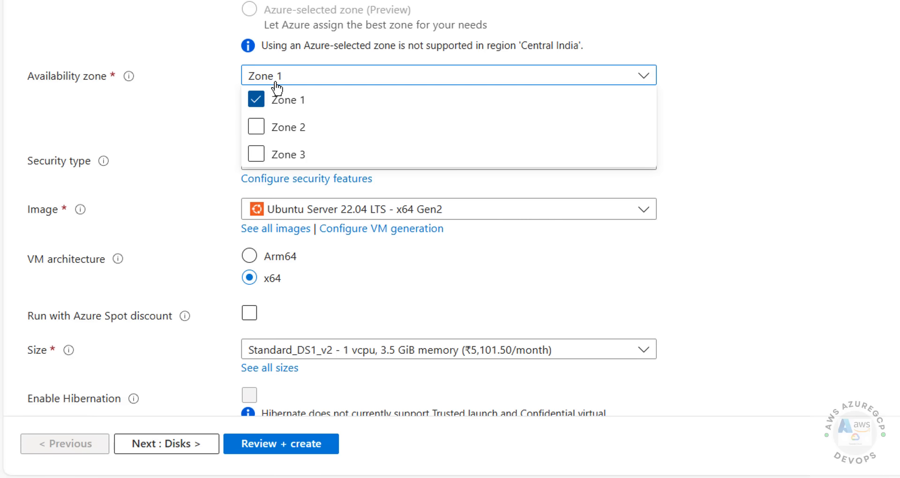
click(258, 108)
click(258, 108)
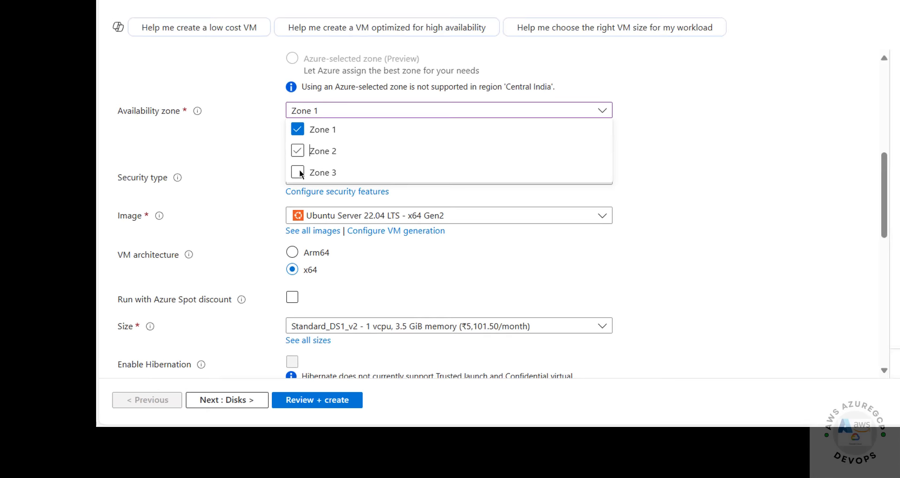
click(300, 173)
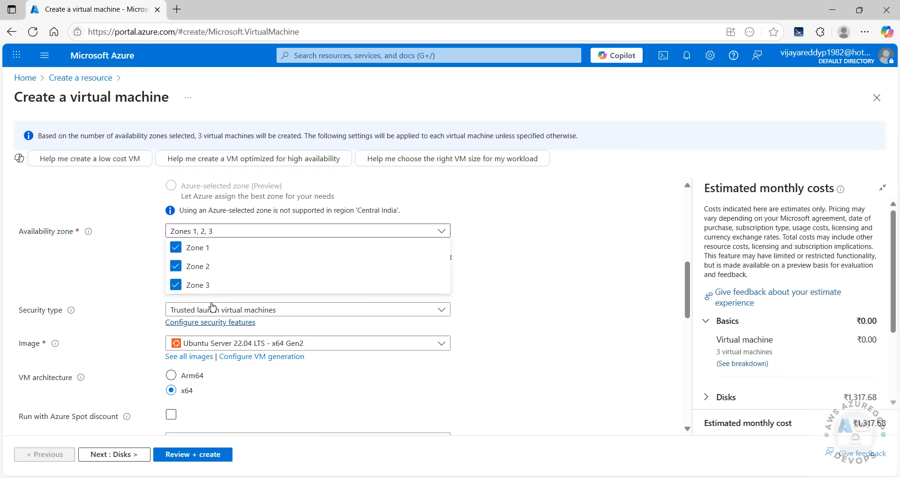
click(177, 266)
click(176, 285)
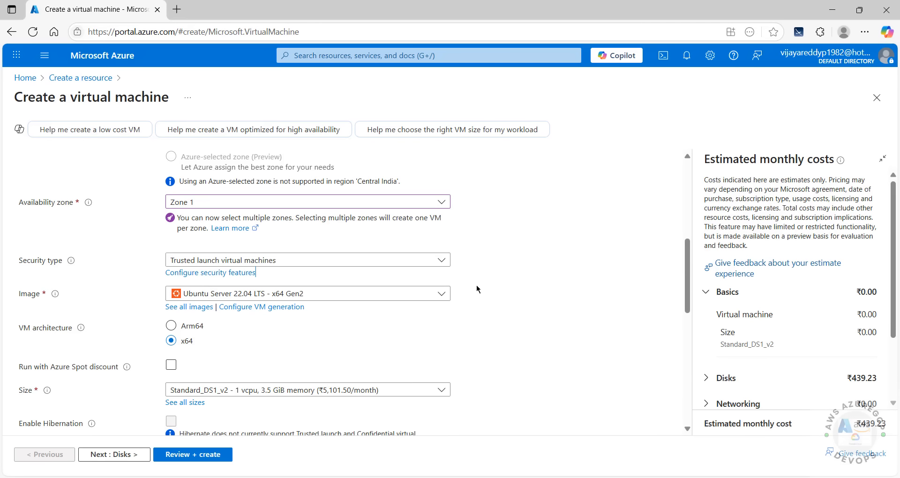
- Pick the Windows Server 2019 Datacenter - x64 Gen 2 image from the Marketplace's Windows Server offering
click(213, 295)
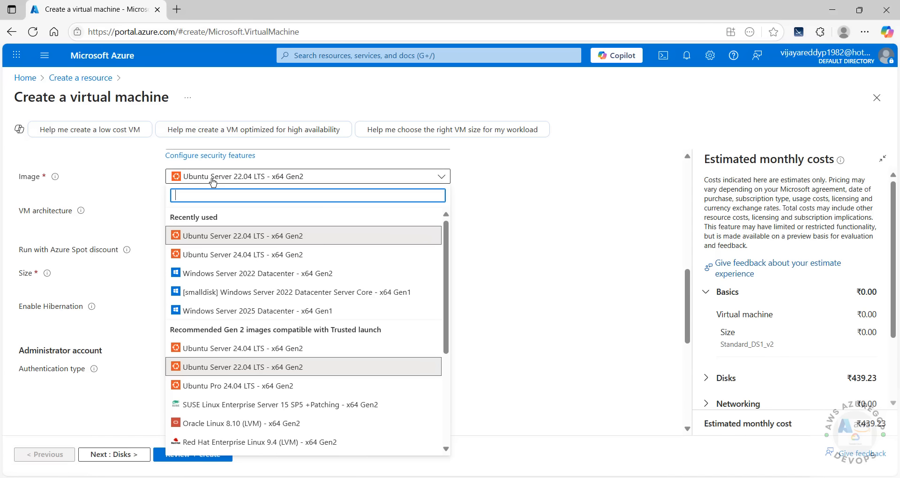
scroll(280, 347, down, 3)
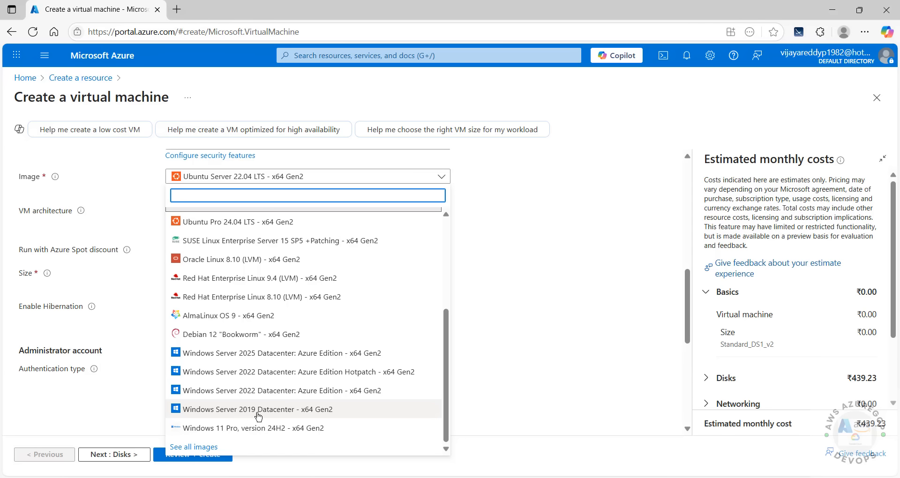
click(520, 326)
click(176, 190)
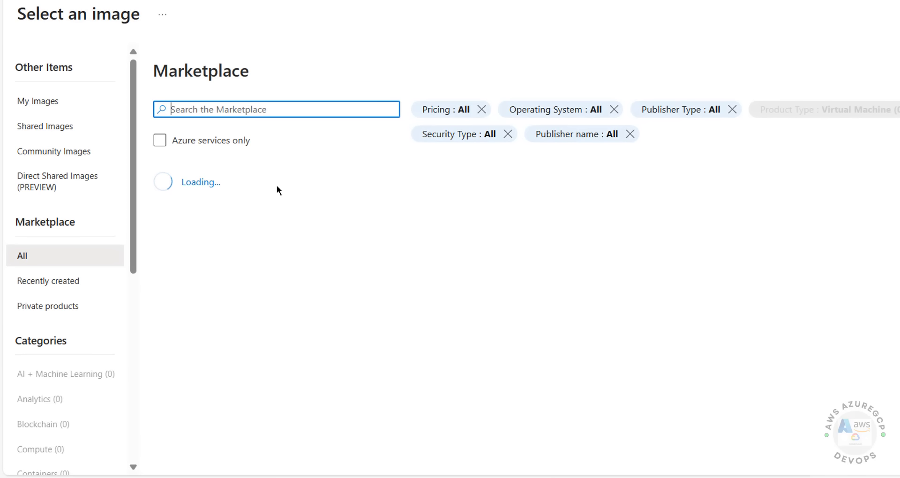
scroll(241, 322, down, 2)
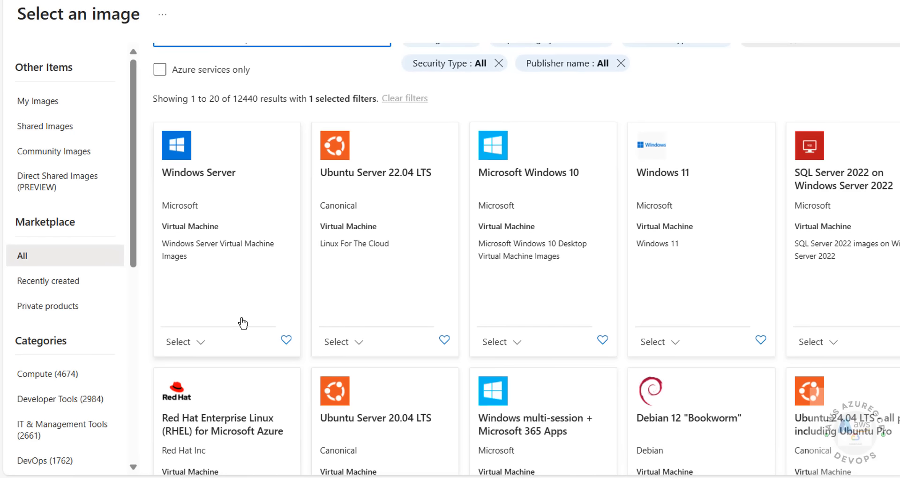
click(211, 346)
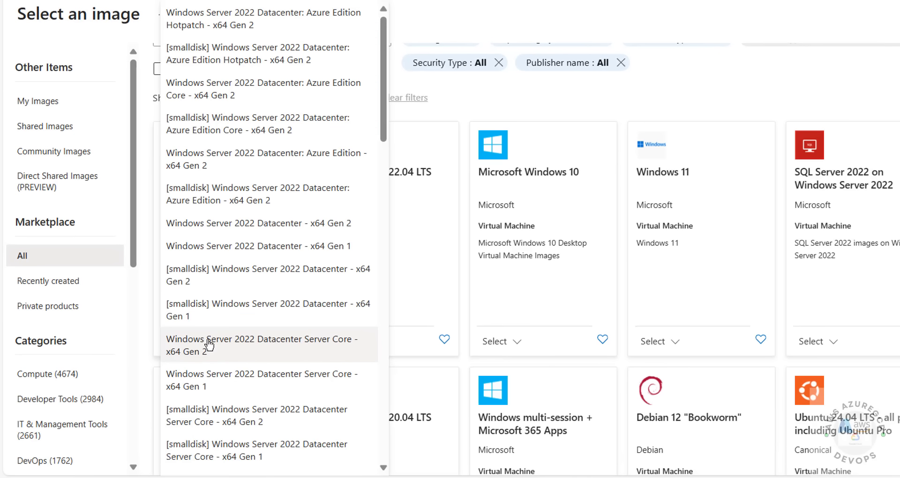
scroll(305, 150, down, 5)
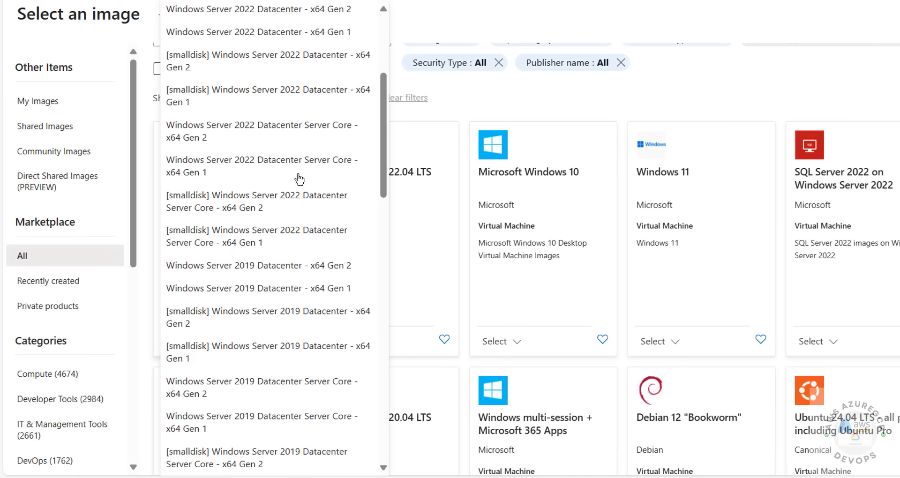
scroll(300, 187, down, 3)
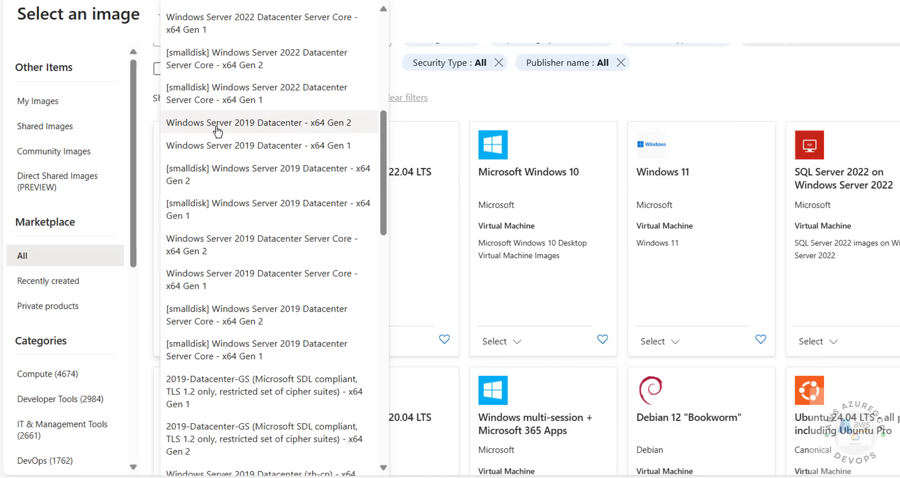
click(321, 130)
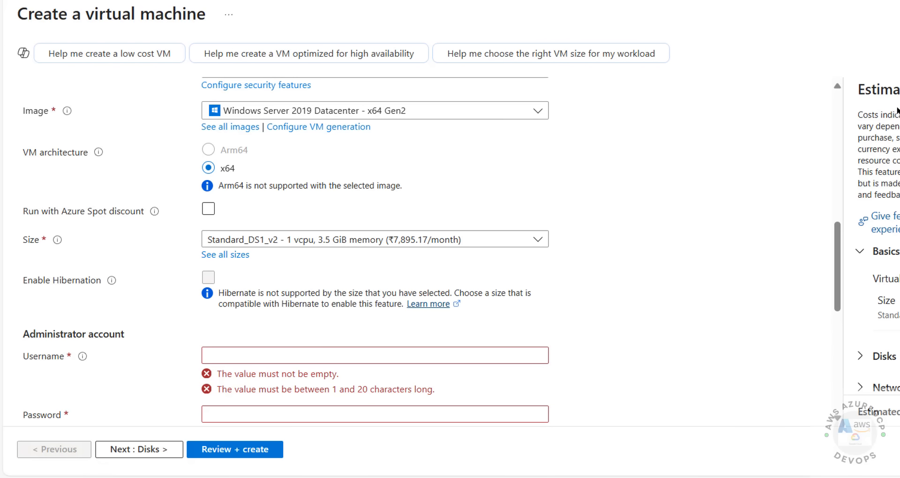
- Choose the Standard_DS1_v2 size with 1 vcpu and 3.5 GiB memory for the virtual machine
drag(864, 92, 899, 92)
scroll(461, 215, down, 3)
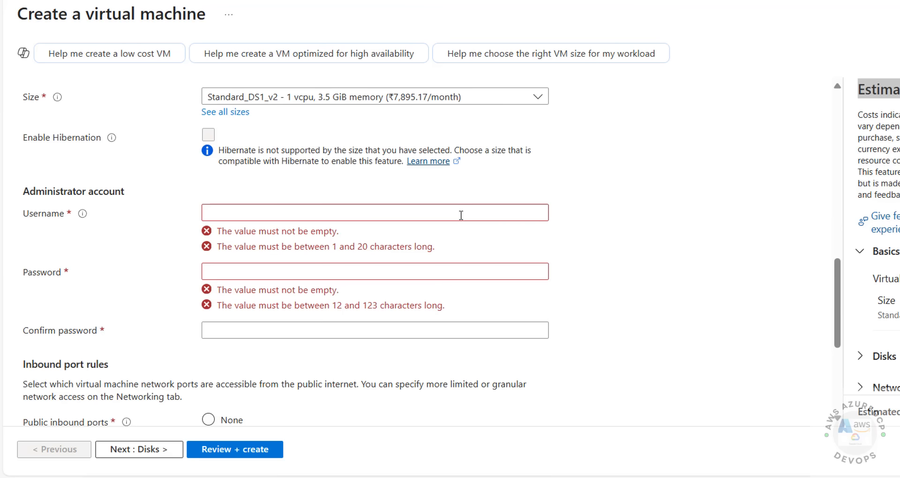
click(284, 97)
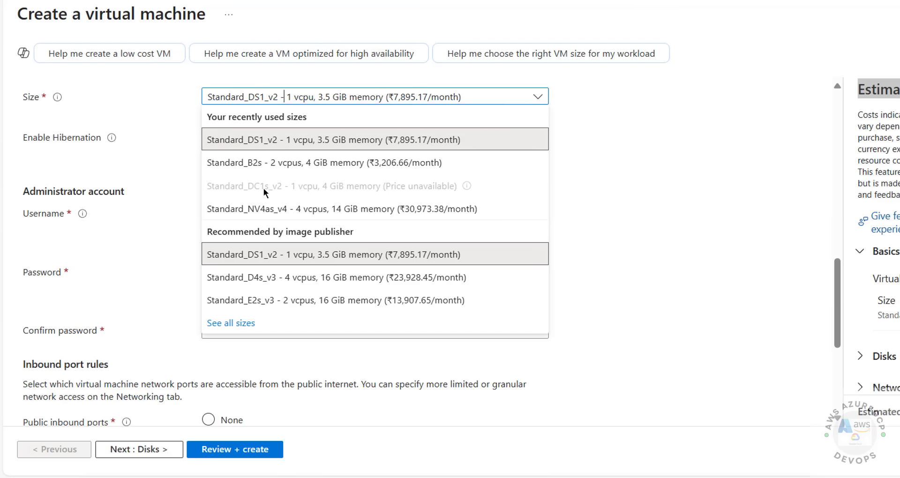
scroll(282, 194, down, 5)
scroll(308, 245, up, 7)
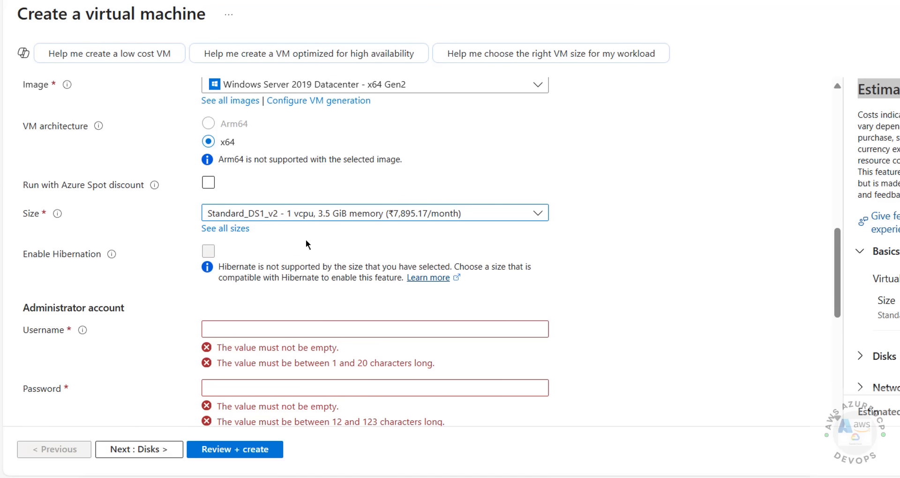
click(288, 216)
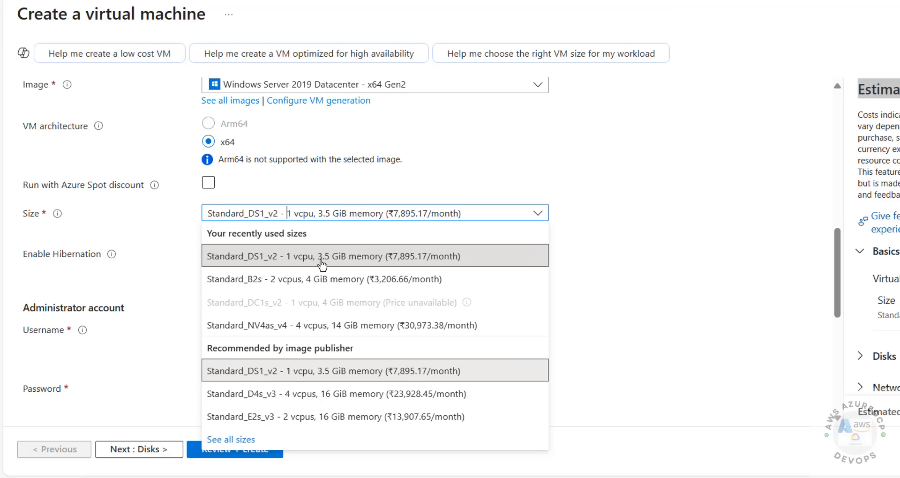
click(394, 260)
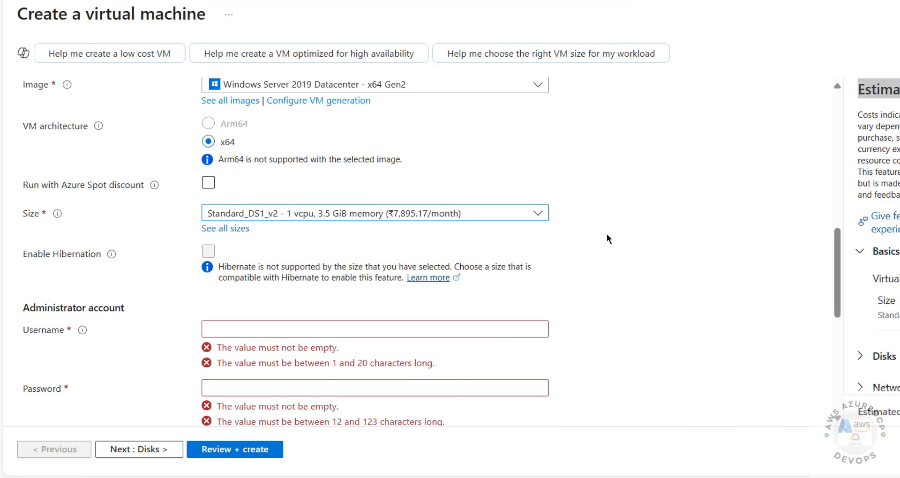
scroll(596, 231, down, 2)
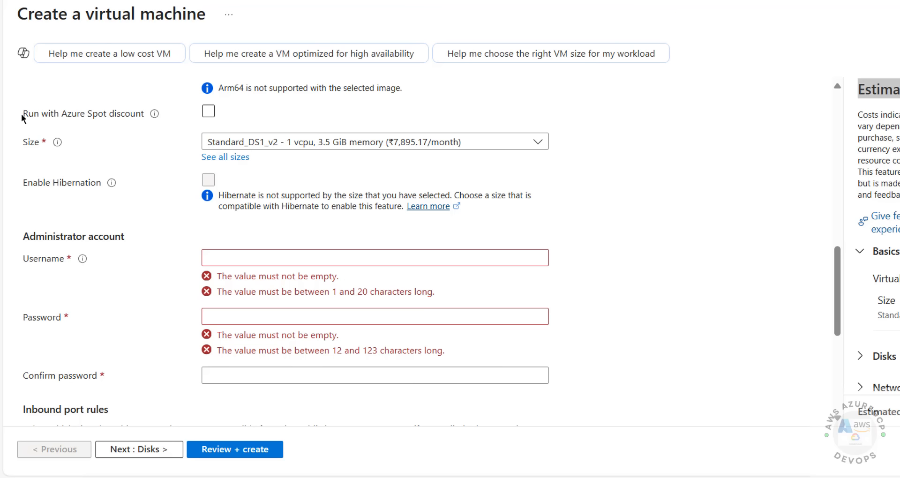
drag(21, 114, 120, 113)
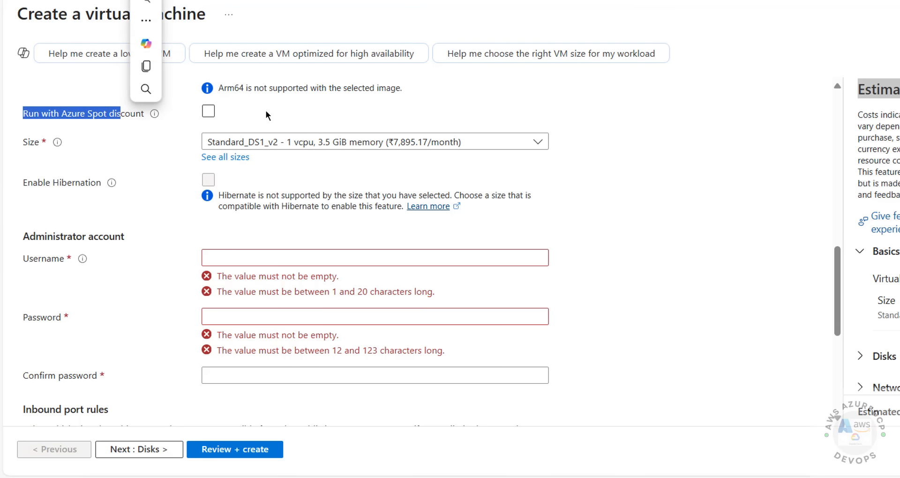
click(161, 194)
- Fill in the administrator account with the username azadmin, and enter and confirm the account password
scroll(310, 177, down, 3)
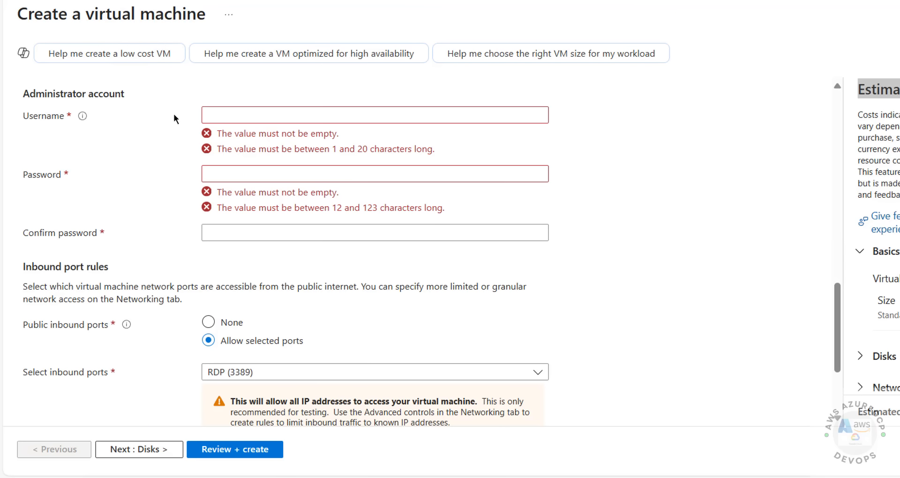
drag(22, 97, 181, 99)
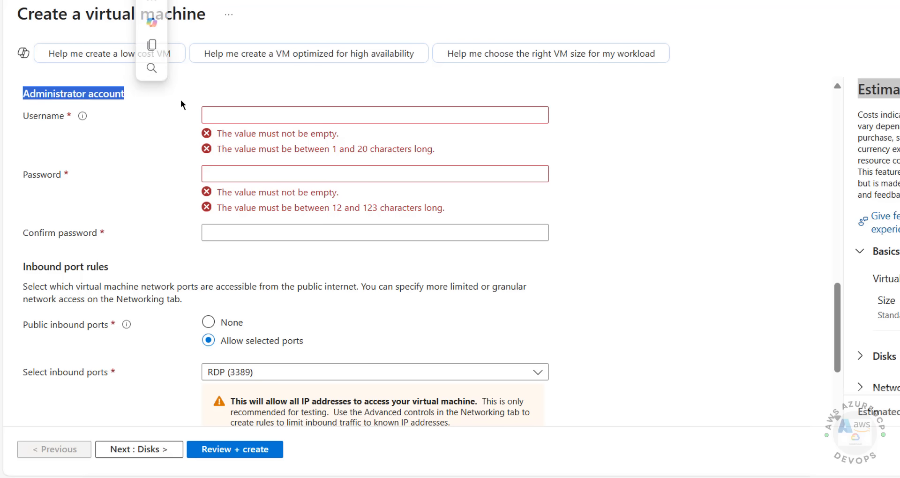
click(229, 128)
click(242, 113)
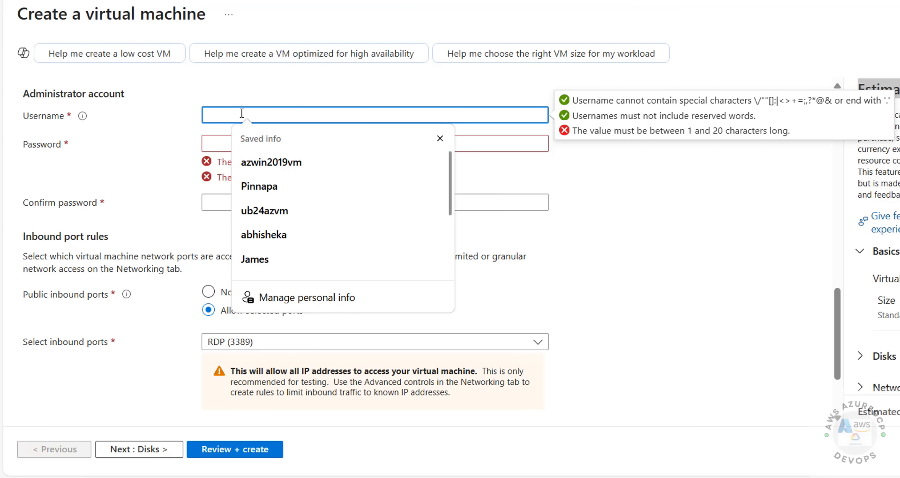
text(azadmin)
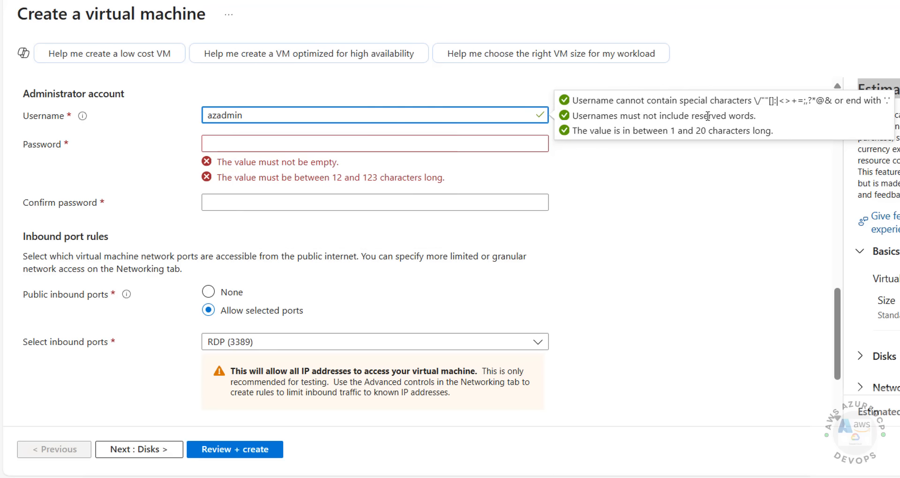
click(402, 147)
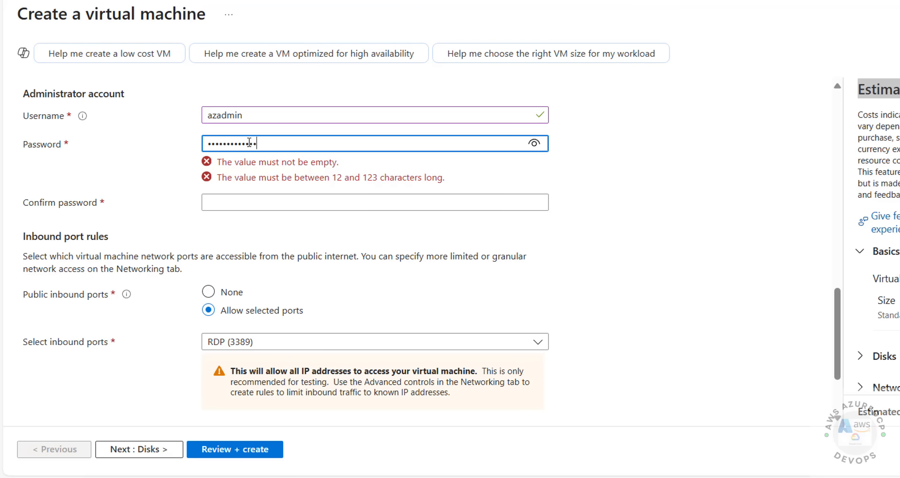
key(Tab)
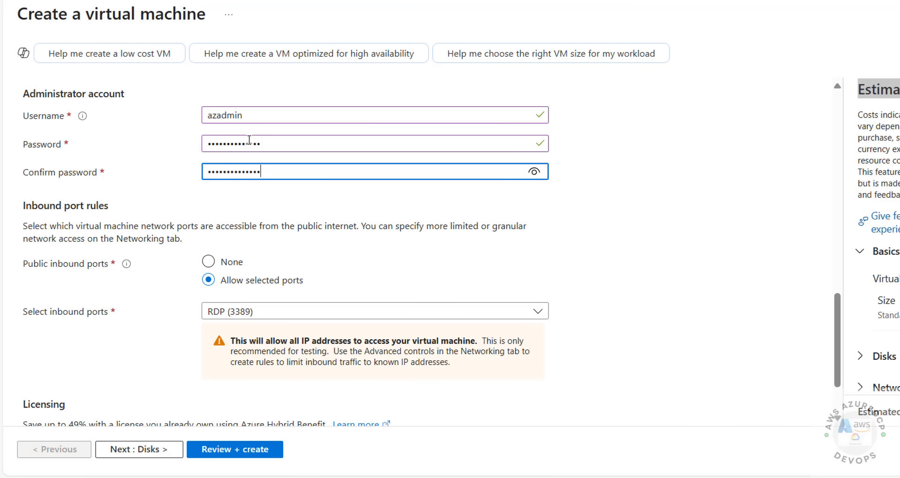
- Allow HTTP (80) and HTTPS (443) in addition to RDP (3389) as the virtual machine's public inbound ports
scroll(56, 222, down, 2)
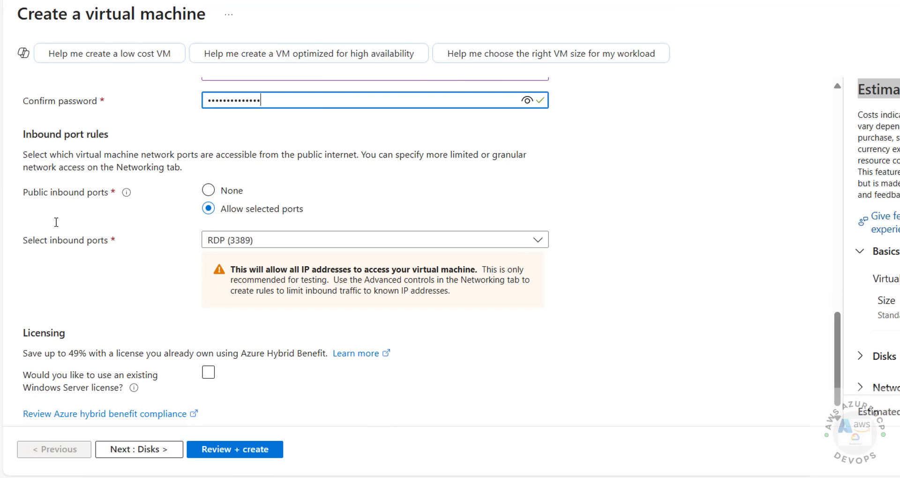
drag(31, 197, 97, 193)
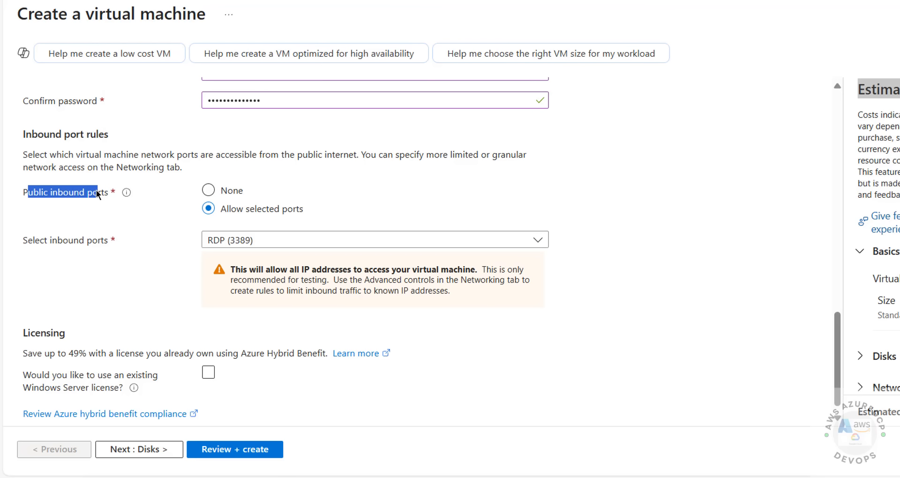
click(224, 212)
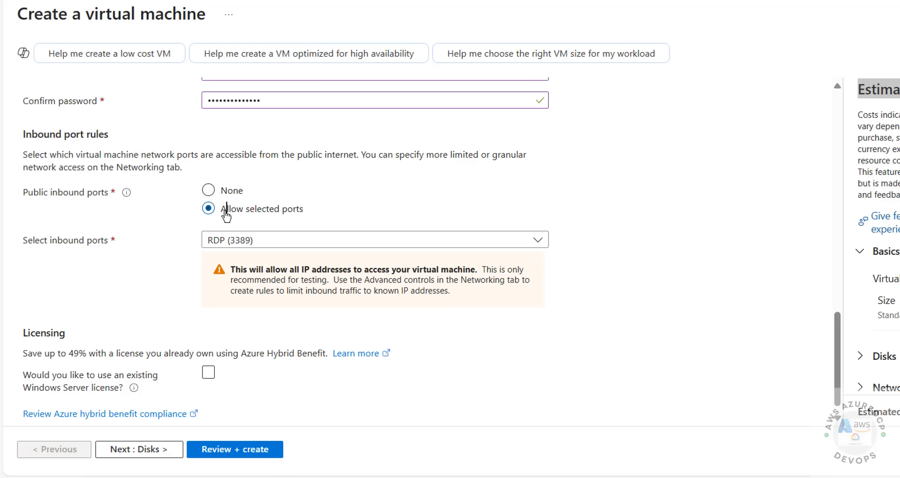
click(246, 243)
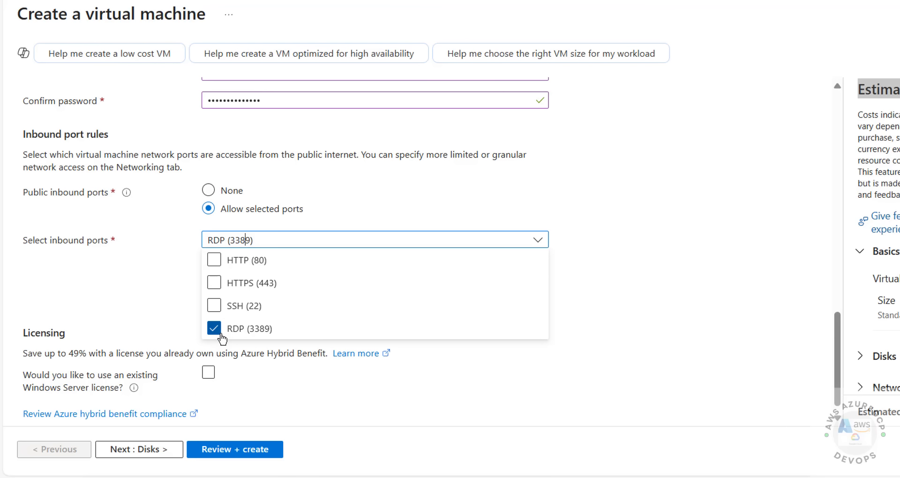
click(213, 283)
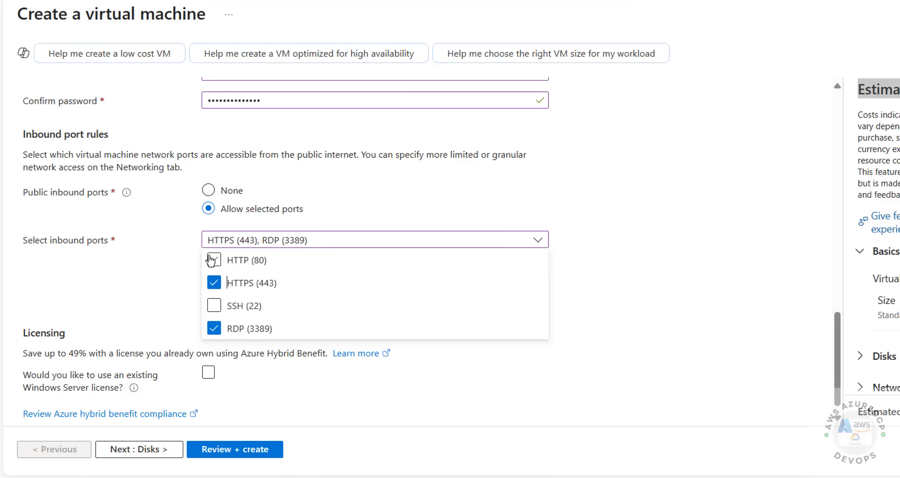
click(214, 260)
click(649, 225)
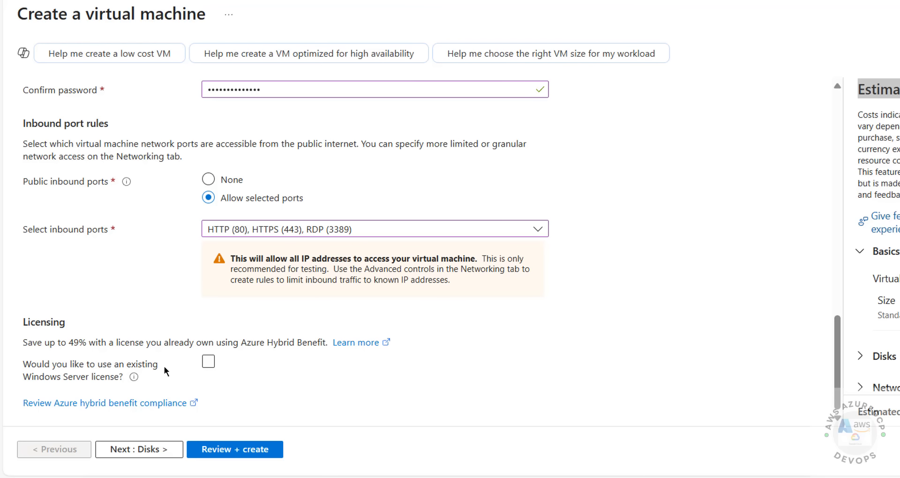
- Try using an existing Windows Server license with the eligibility confirmation, and clear the license option again
click(205, 367)
click(206, 367)
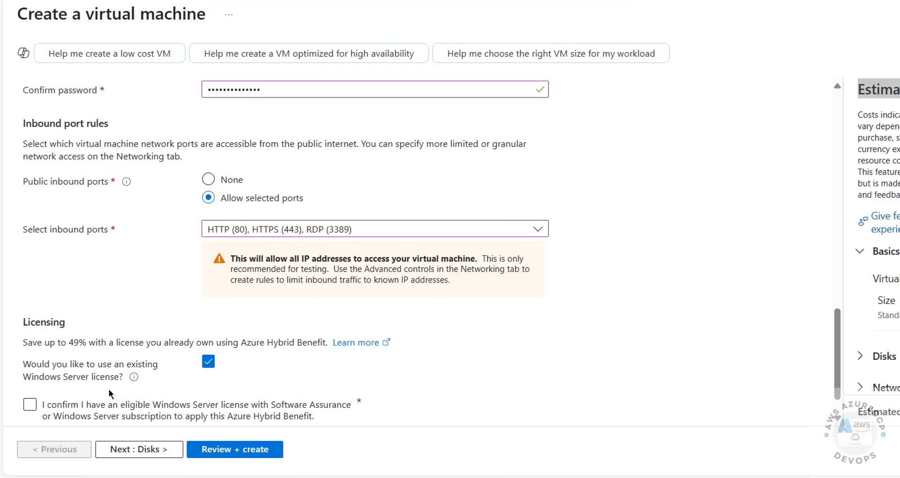
click(31, 405)
click(208, 362)
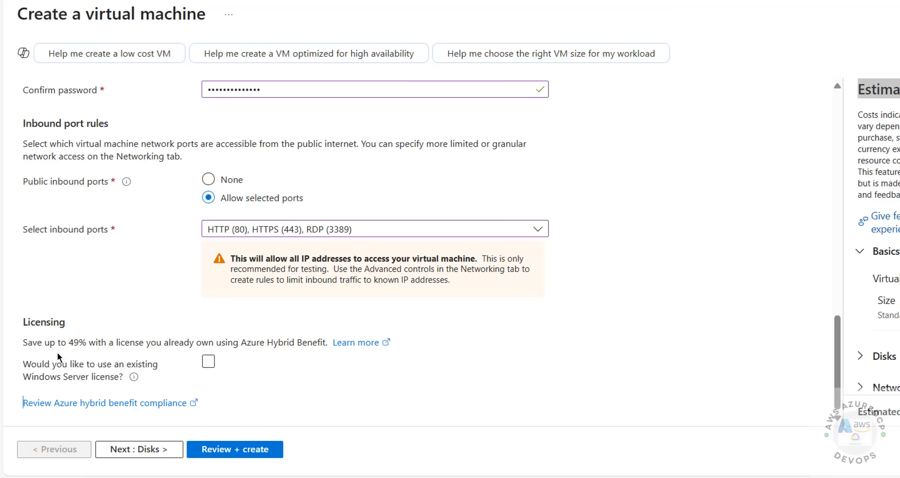
drag(17, 348, 445, 339)
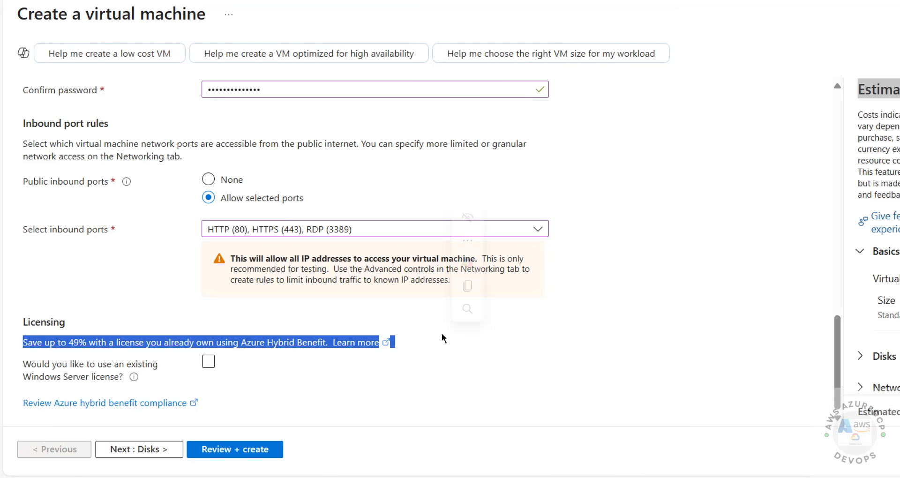
- Continue to the virtual machine's disk settings
click(150, 450)
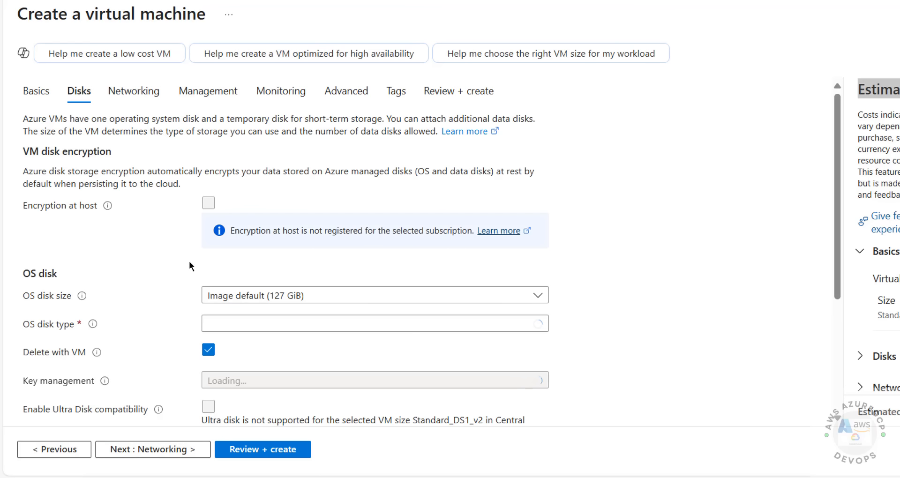
scroll(189, 264, down, 4)
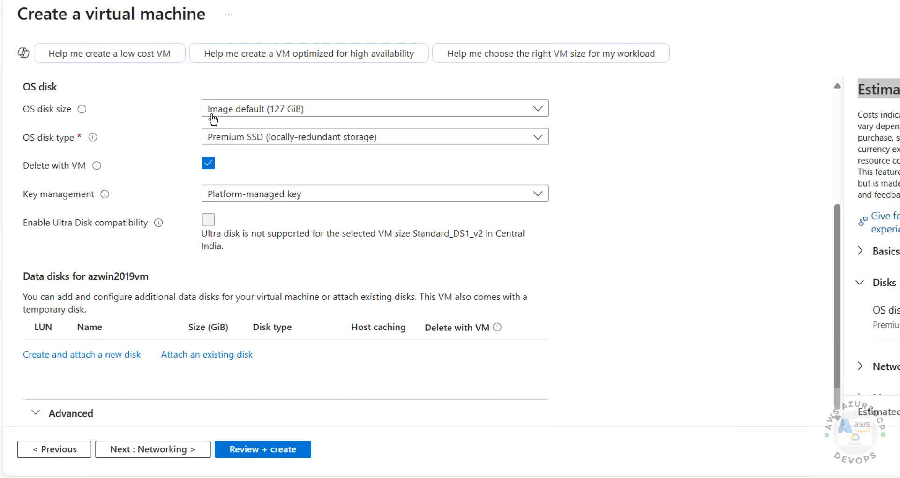
- Try 2 TiB (P40) as the OS disk size, and return it to Image default (127 GiB)
click(237, 112)
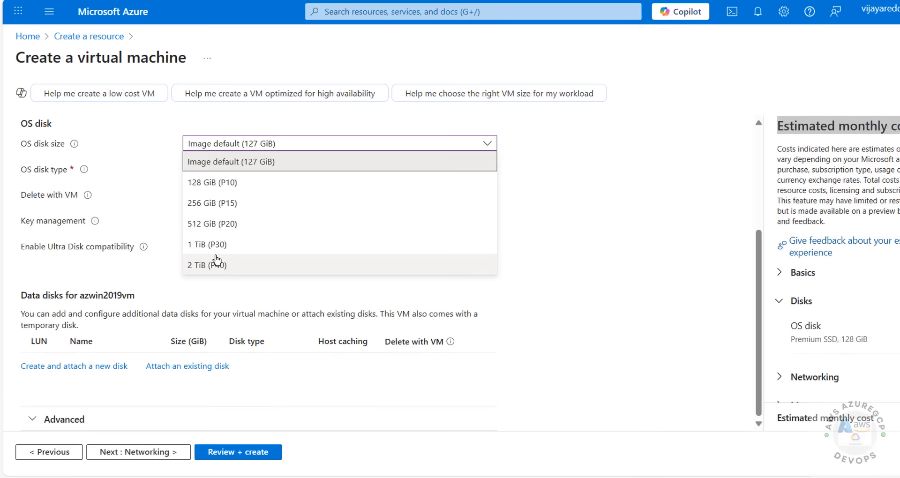
click(215, 264)
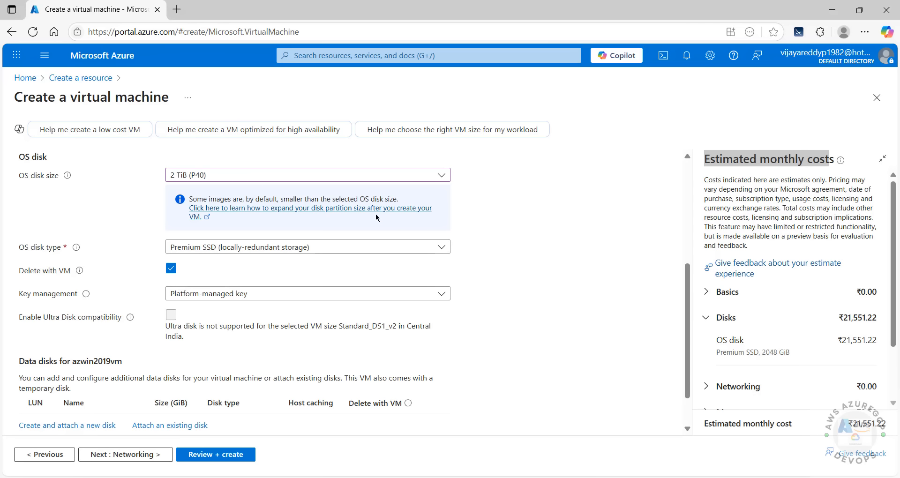
click(287, 177)
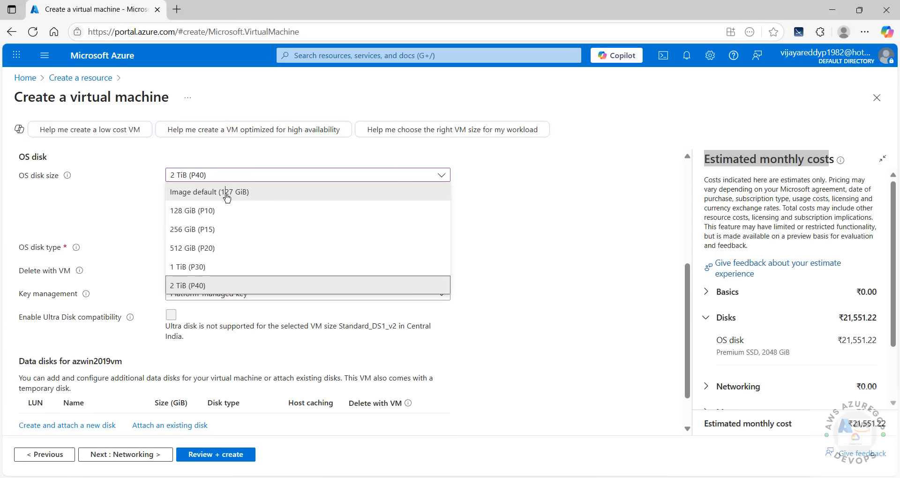
click(218, 192)
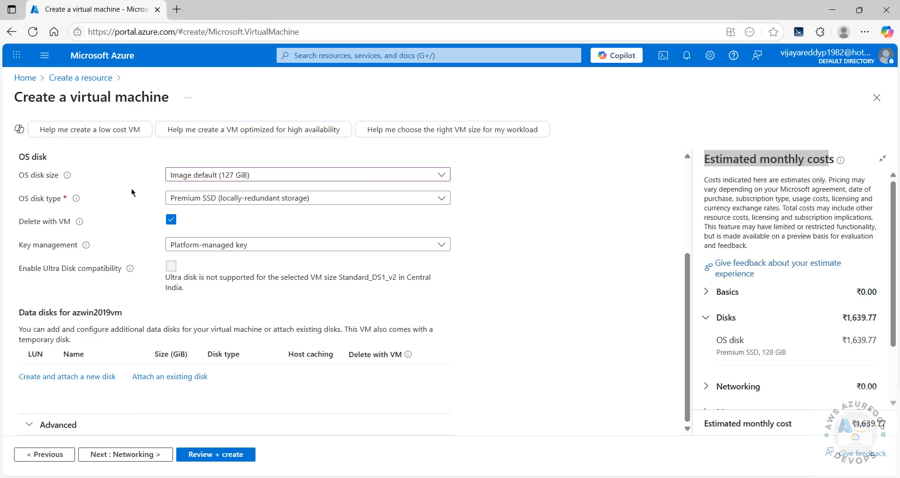
- Set the OS disk type to Standard SSD with locally-redundant storage
click(190, 200)
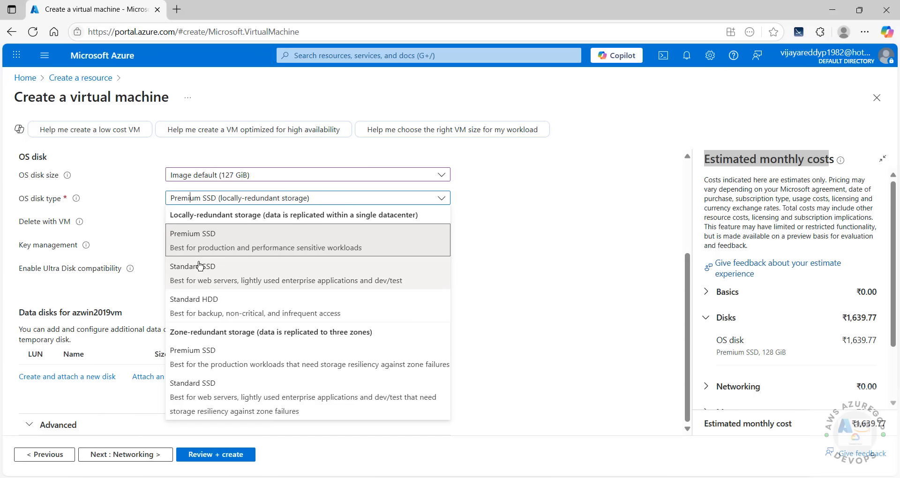
click(200, 268)
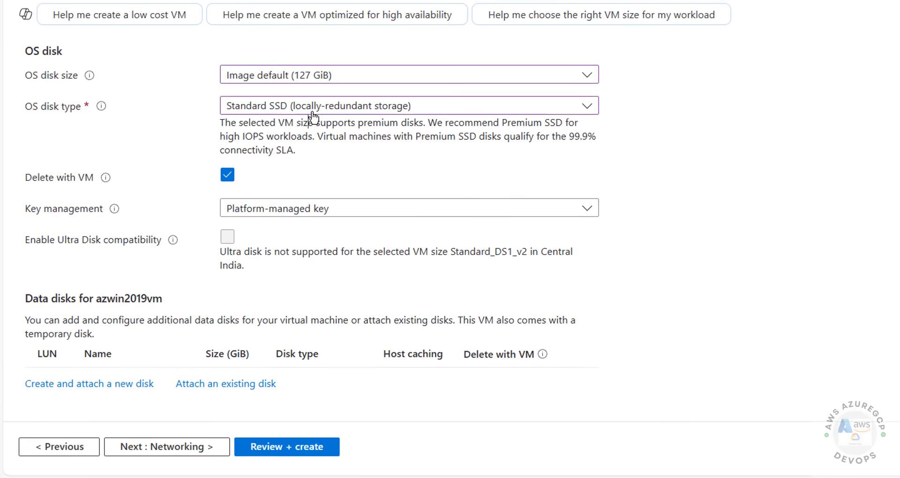
click(233, 198)
click(286, 214)
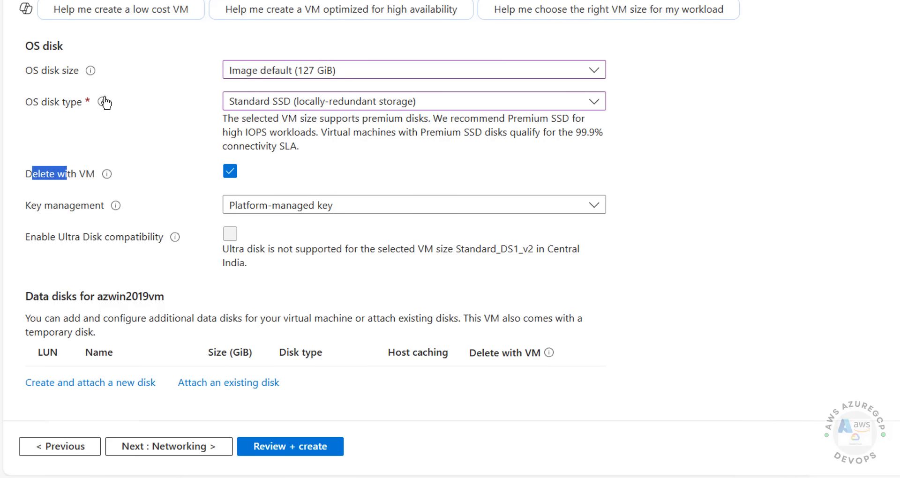
- Examine the key management, Ultra Disk compatibility, data disk and advanced managed-disk options
click(184, 190)
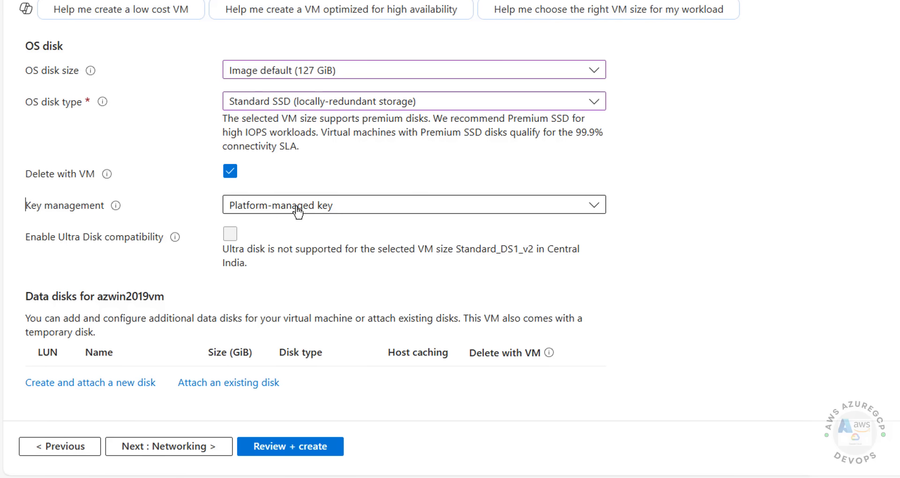
click(142, 250)
scroll(142, 249, down, 1)
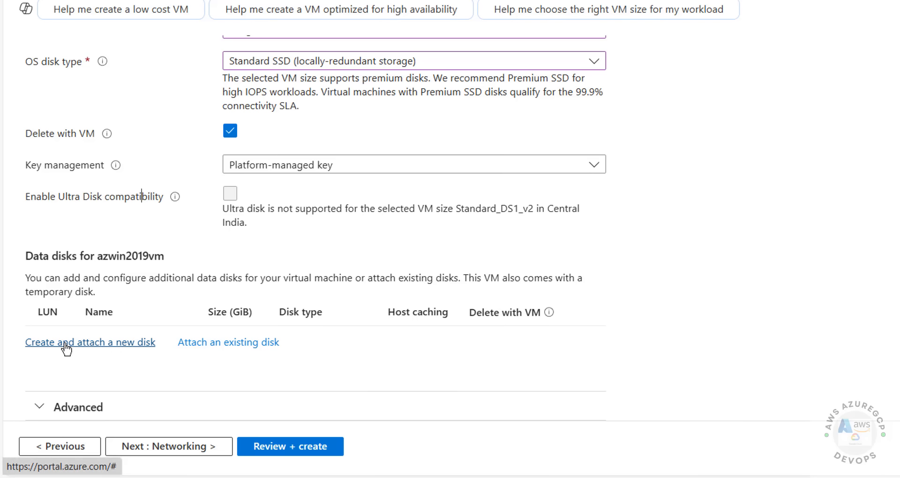
click(114, 412)
scroll(170, 337, down, 5)
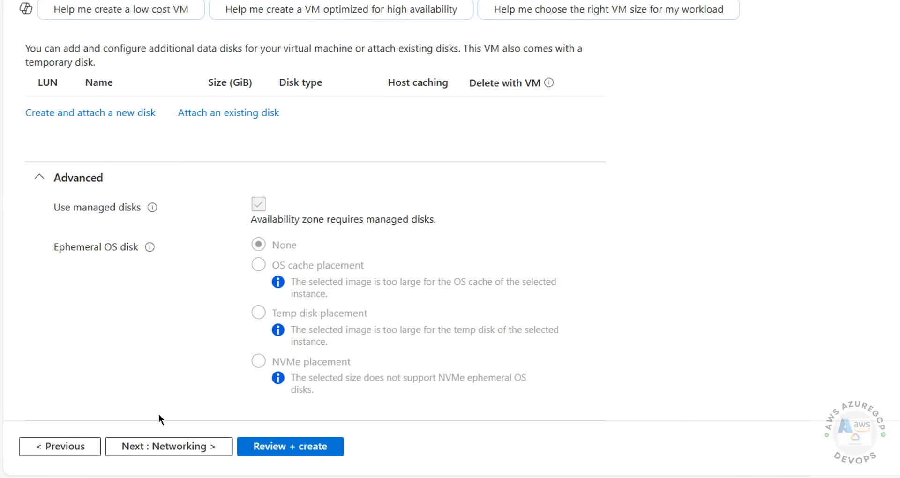
- Continue to the networking settings and check the virtual network selection
click(215, 451)
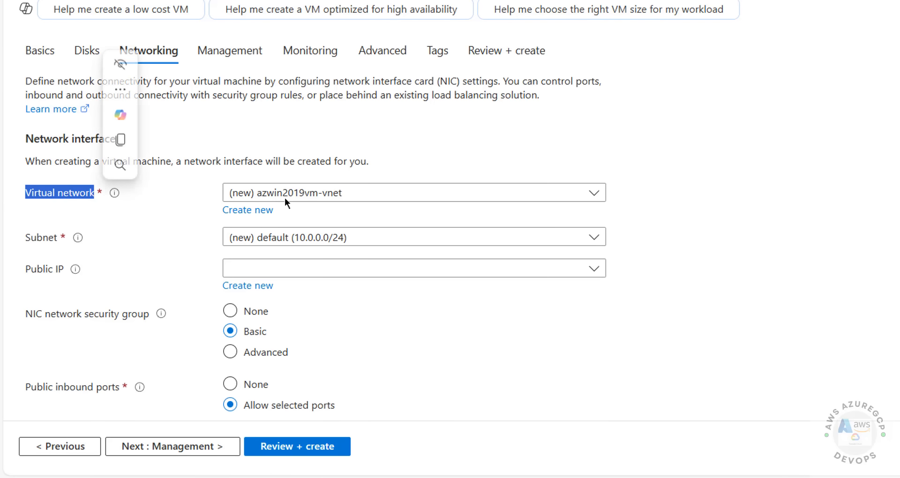
click(306, 194)
click(156, 215)
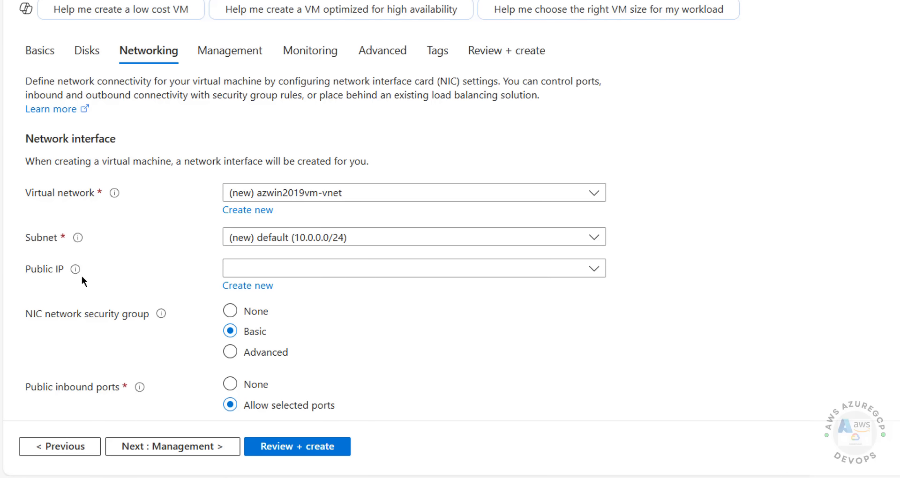
- Set the network interface's public IP to None
triple_click(29, 273)
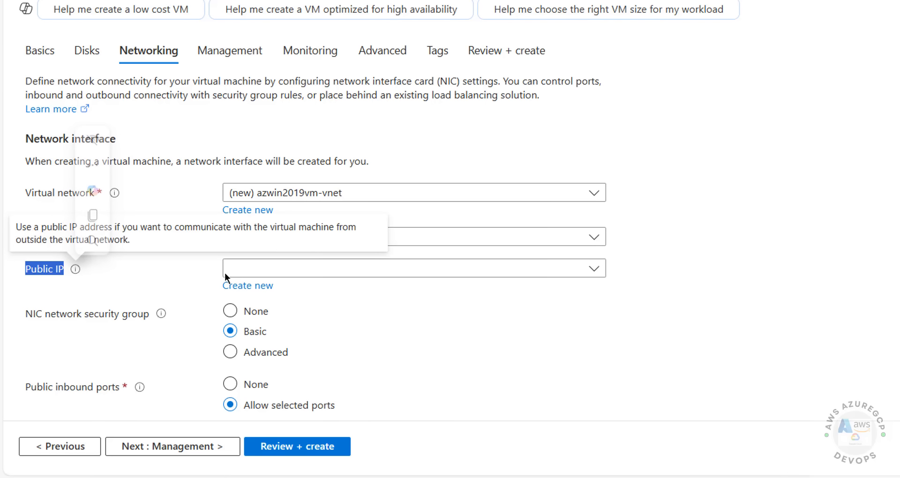
click(290, 269)
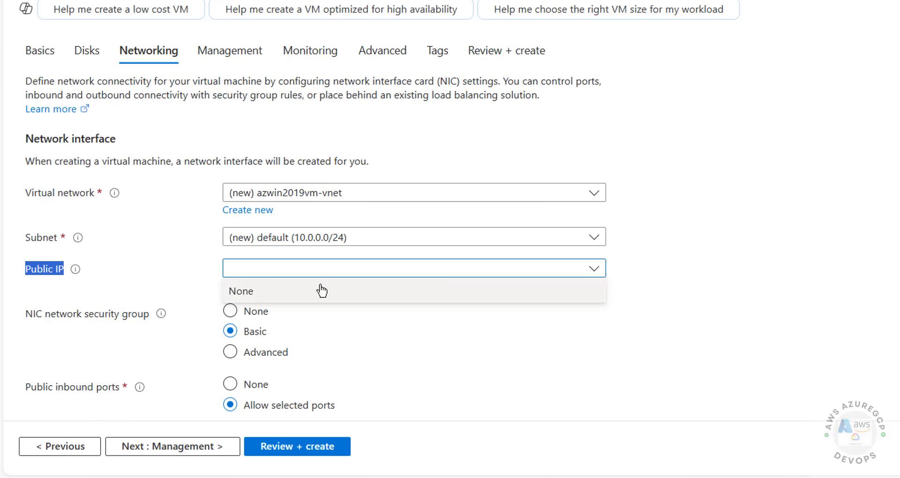
click(319, 289)
click(339, 268)
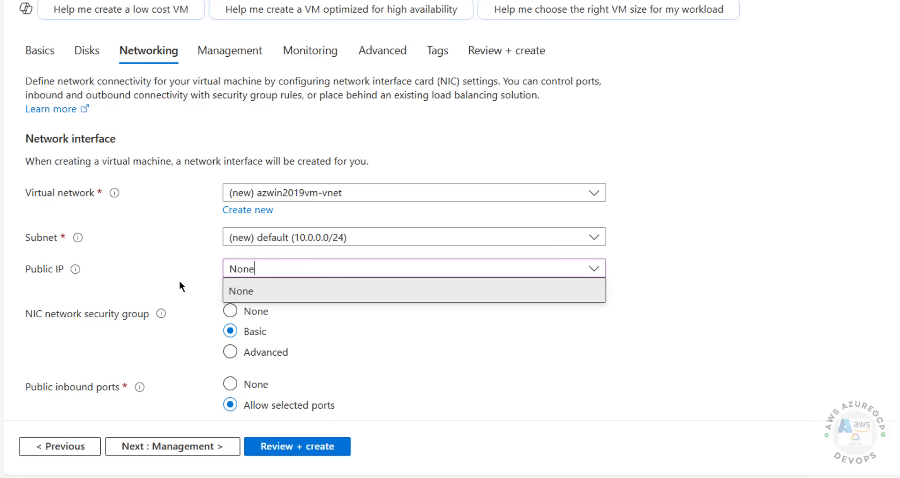
click(247, 292)
- Create a new public IP address named winaz2019 with Internet as its routing preference
click(247, 286)
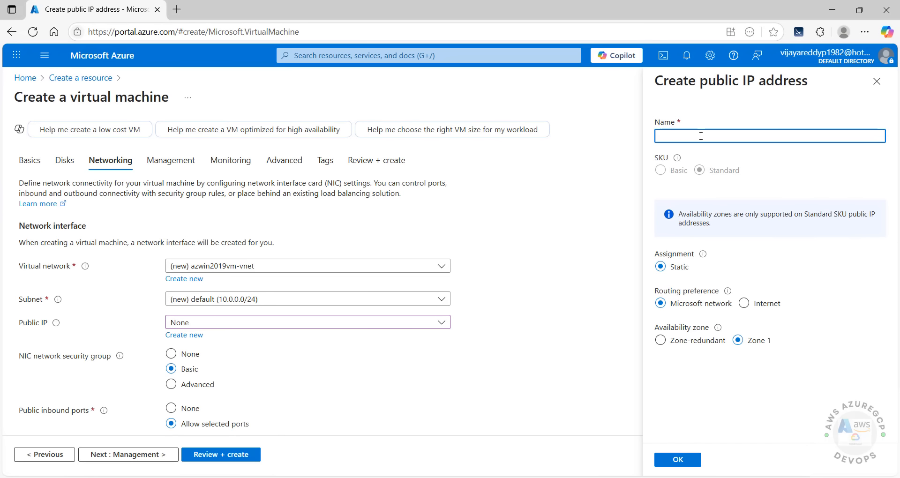
text(winaz2019)
click(743, 304)
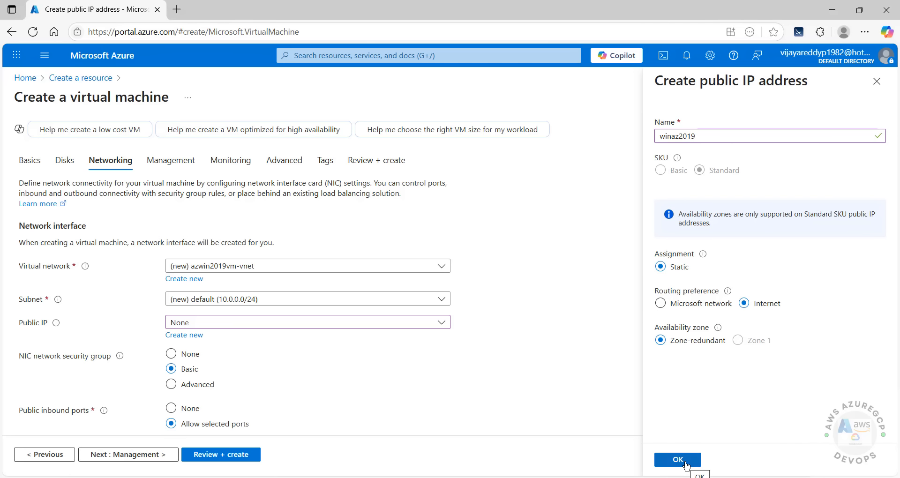
click(684, 460)
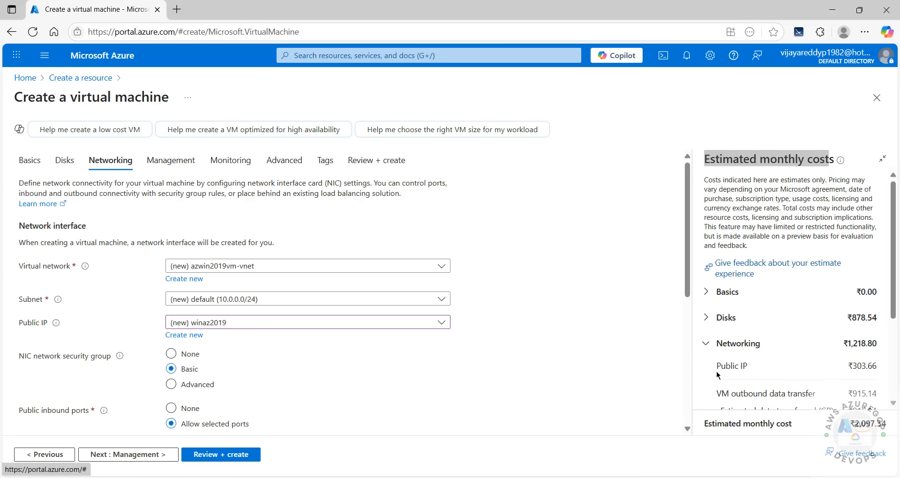
- Check the public IP cost estimate, NIC network security group and public inbound port settings
drag(716, 371, 877, 368)
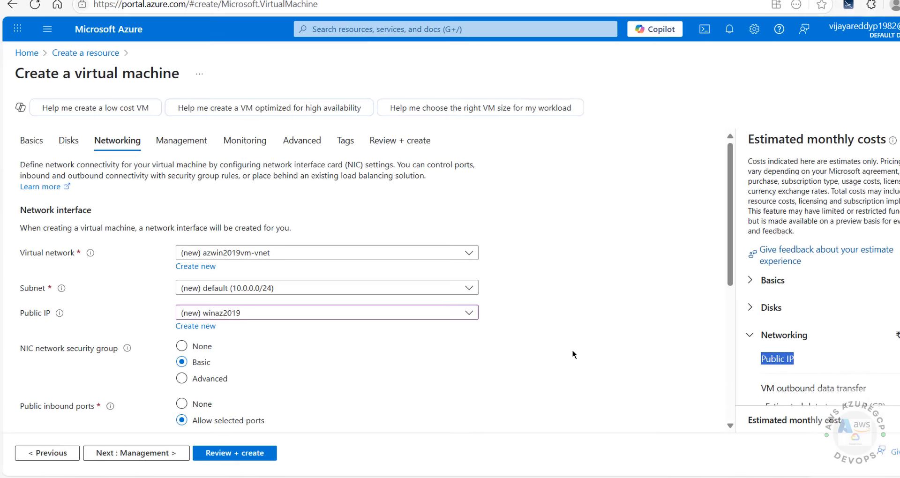
scroll(281, 302, down, 3)
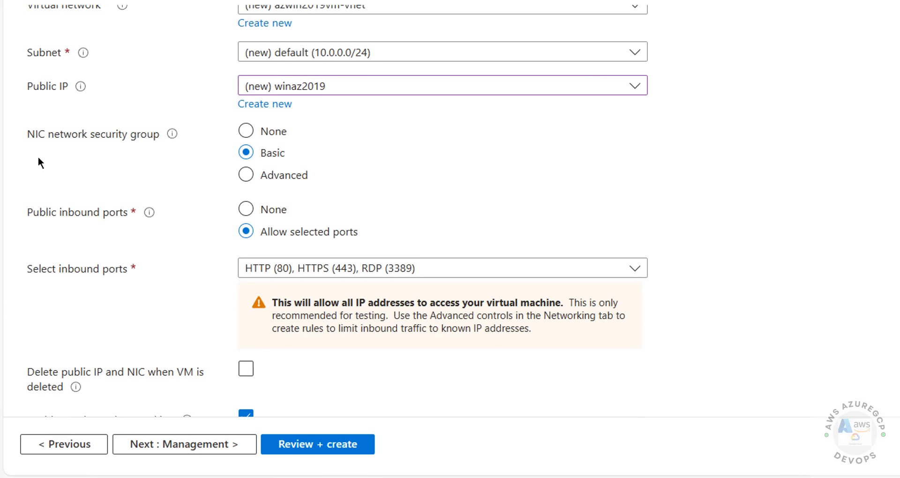
drag(38, 135, 122, 134)
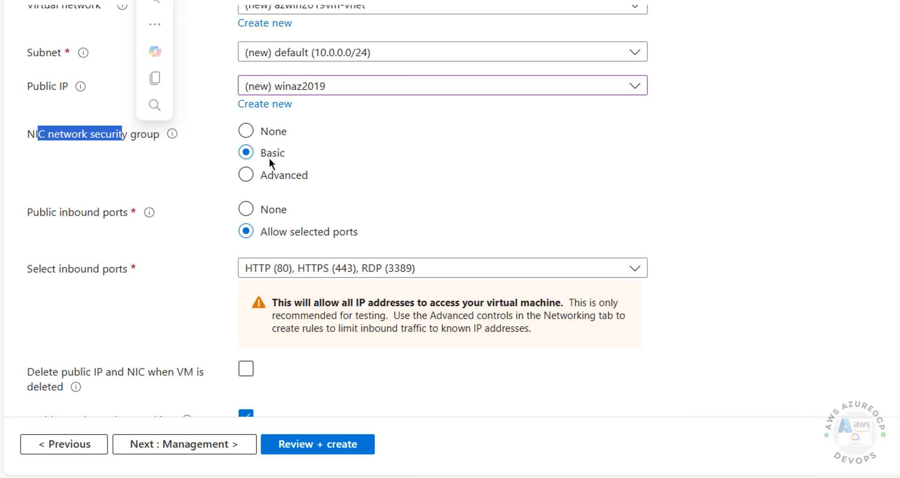
drag(39, 213, 110, 213)
scroll(188, 248, down, 3)
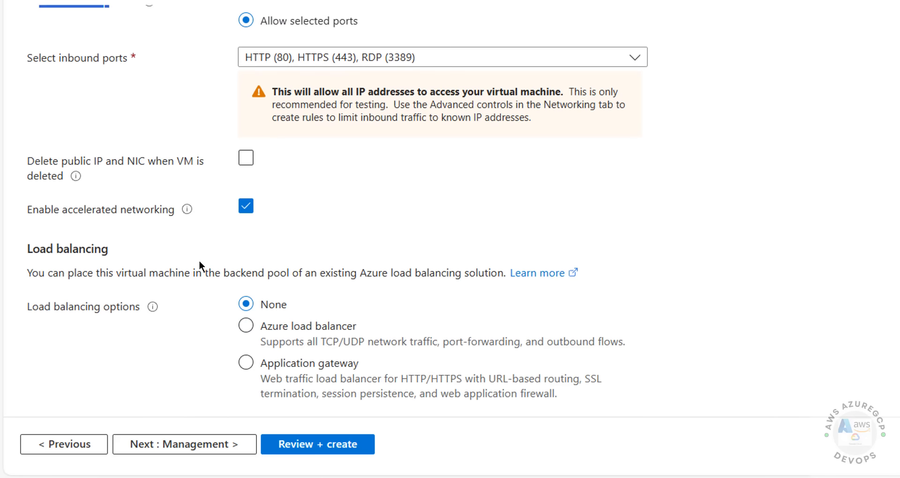
- Try the option to delete the public IP and NIC when the VM is deleted
drag(35, 156, 154, 173)
click(123, 173)
drag(19, 167, 100, 161)
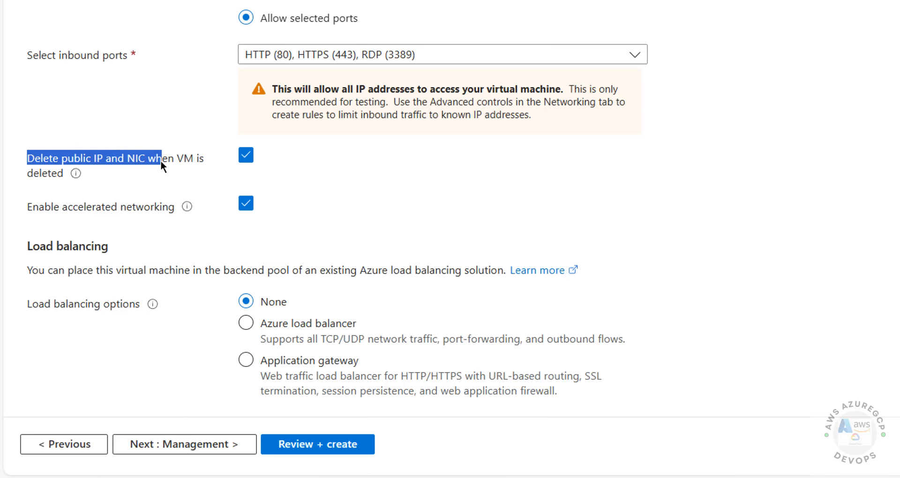
drag(160, 161, 178, 160)
click(249, 164)
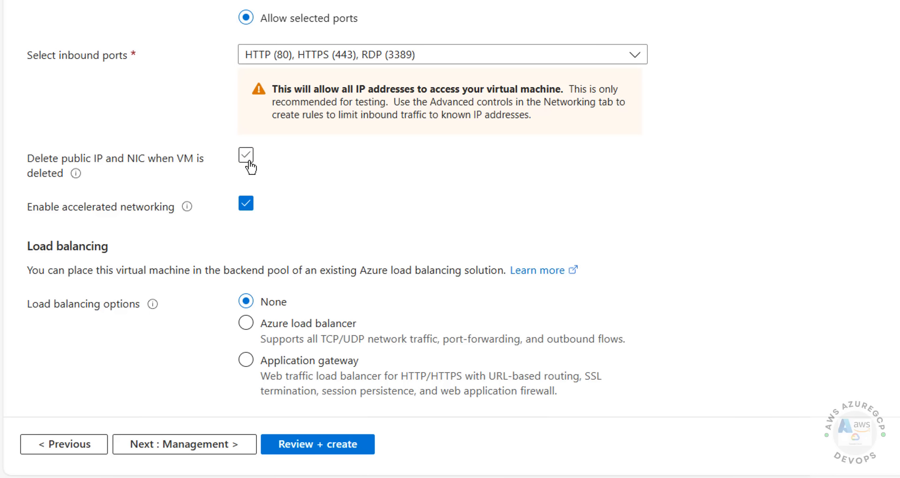
click(249, 161)
click(248, 160)
click(282, 158)
- Try Azure load balancer and Application gateway, set load balancing back to None, and continue to the management settings
click(279, 328)
click(275, 362)
click(246, 301)
click(203, 454)
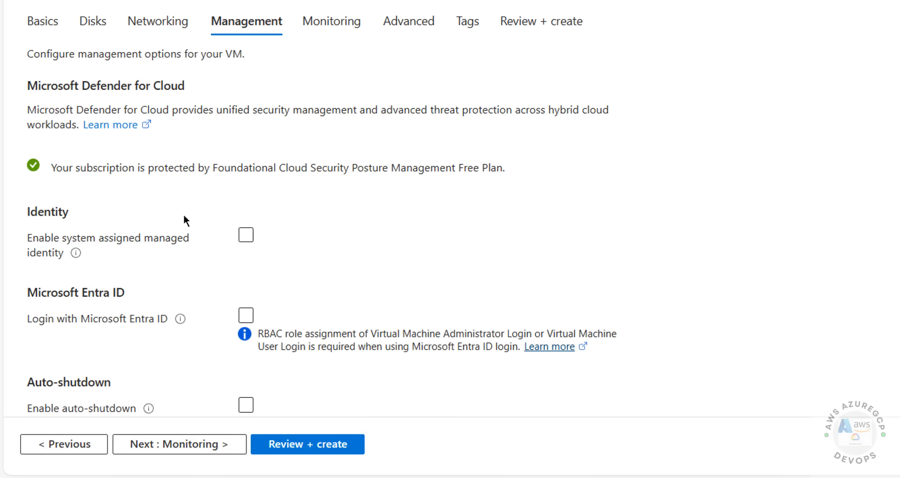
- Enable periodic assessment for guest OS updates and continue to the monitoring settings
click(246, 245)
click(246, 244)
scroll(168, 249, down, 5)
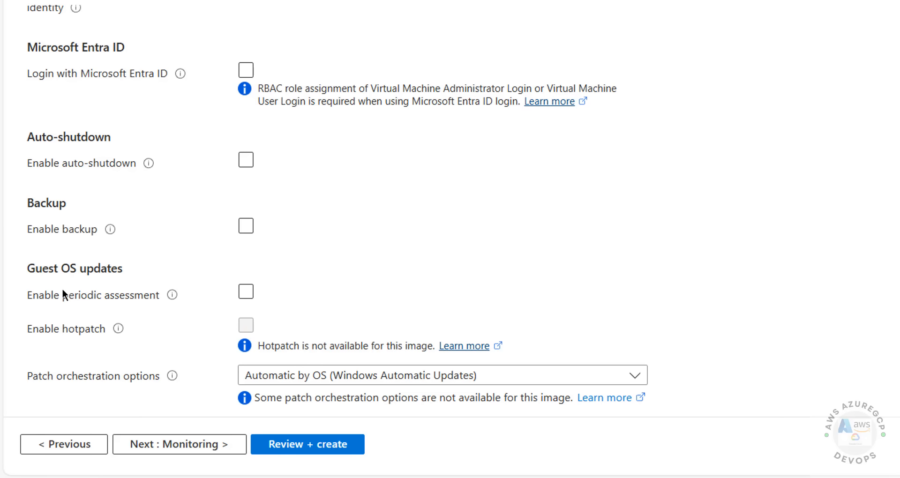
click(252, 288)
click(172, 451)
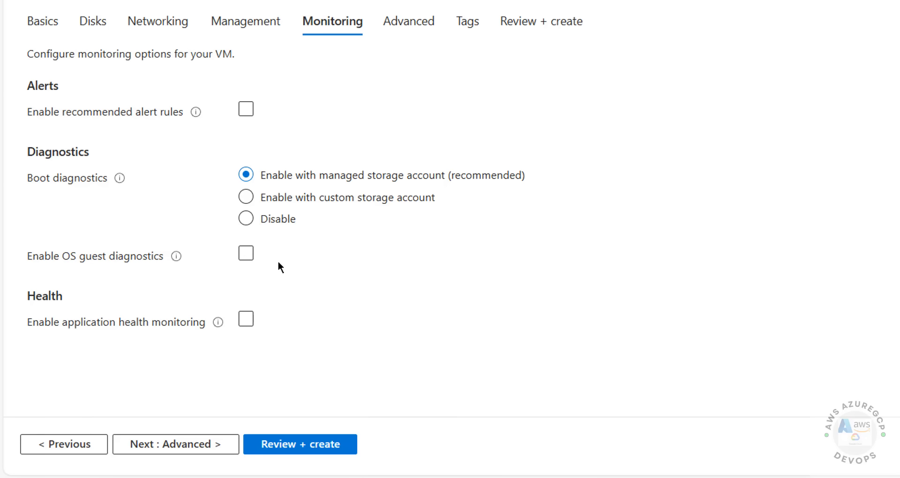
- Continue to the advanced settings and examine the extensions, VM applications and custom data sections
click(161, 451)
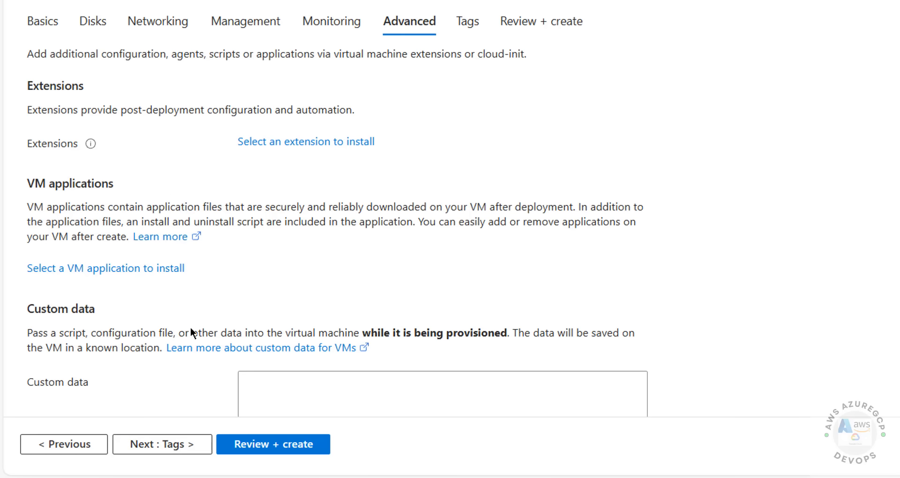
scroll(171, 184, down, 1)
scroll(173, 185, down, 2)
scroll(175, 192, up, 3)
scroll(221, 247, down, 3)
drag(28, 140, 95, 141)
click(303, 239)
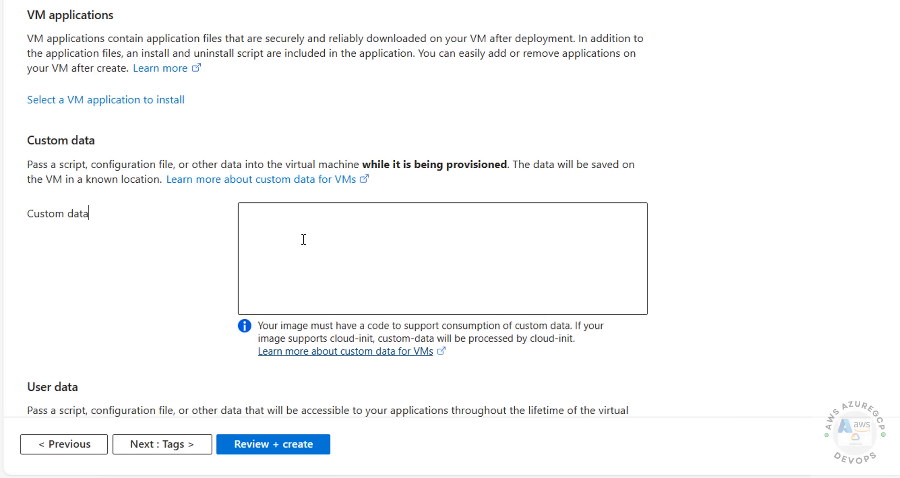
scroll(173, 247, down, 5)
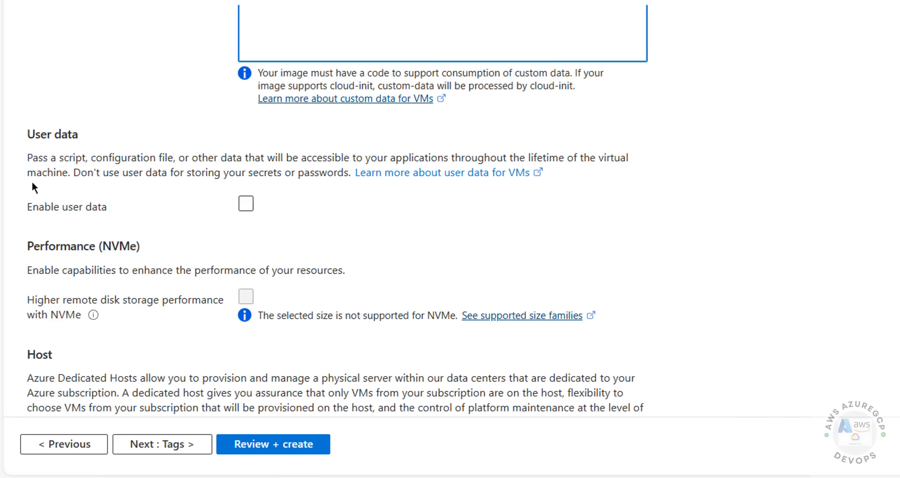
- Try enabling user data for the virtual machine
click(246, 203)
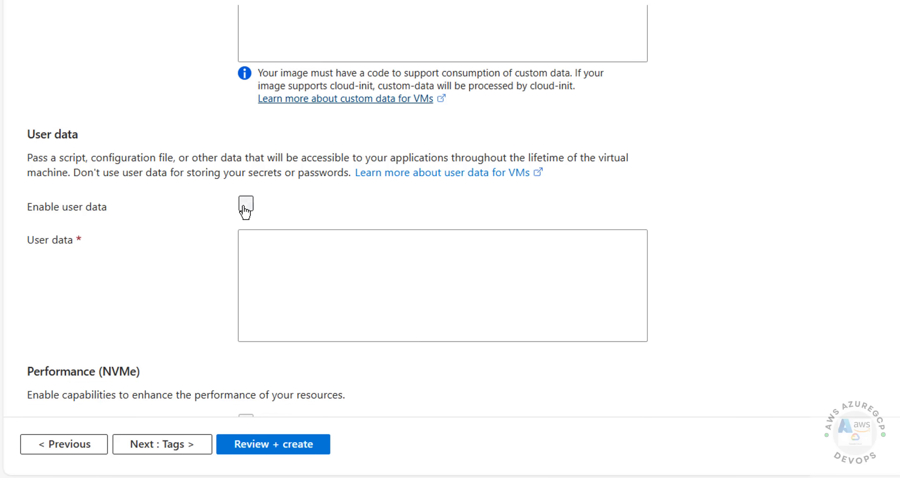
click(263, 253)
click(245, 204)
scroll(206, 235, down, 5)
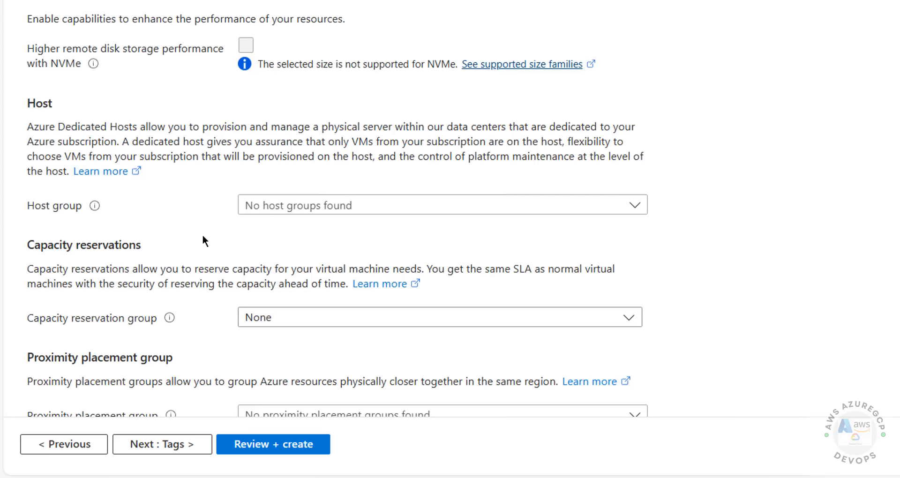
- Proceed through the tag settings without adding any tag and bring up the final review
click(156, 449)
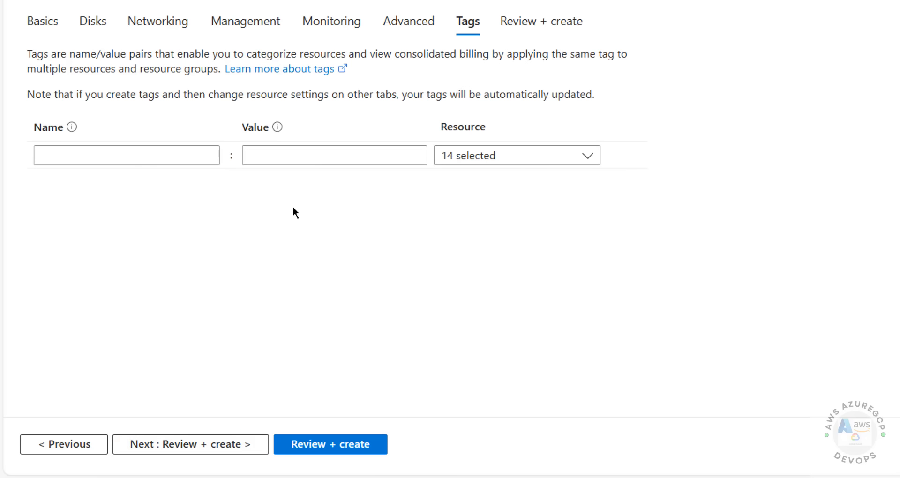
click(155, 157)
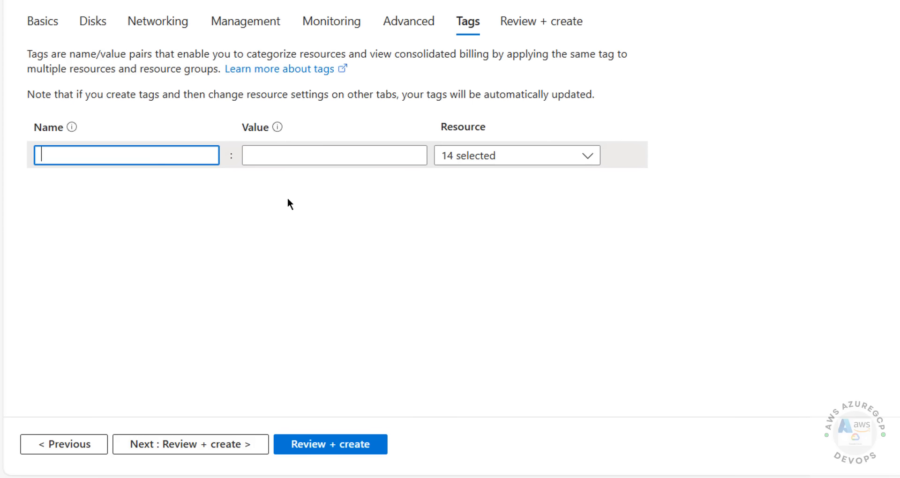
click(282, 154)
click(460, 155)
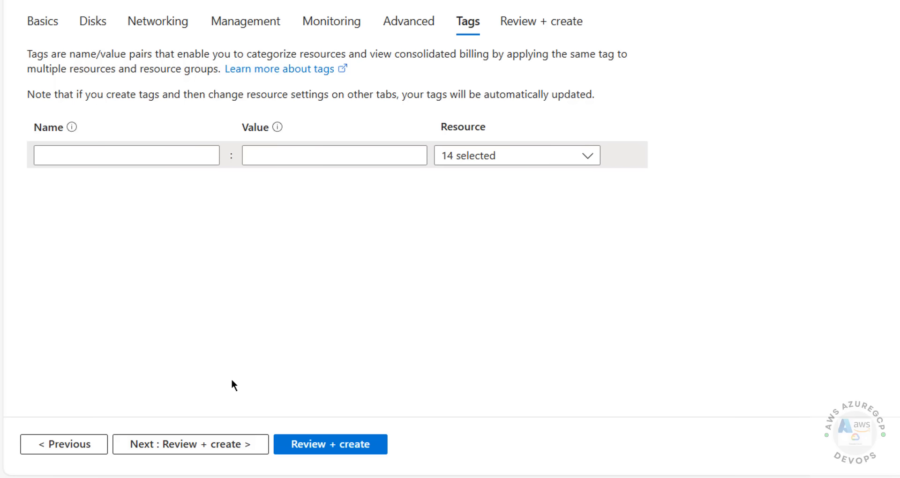
click(191, 450)
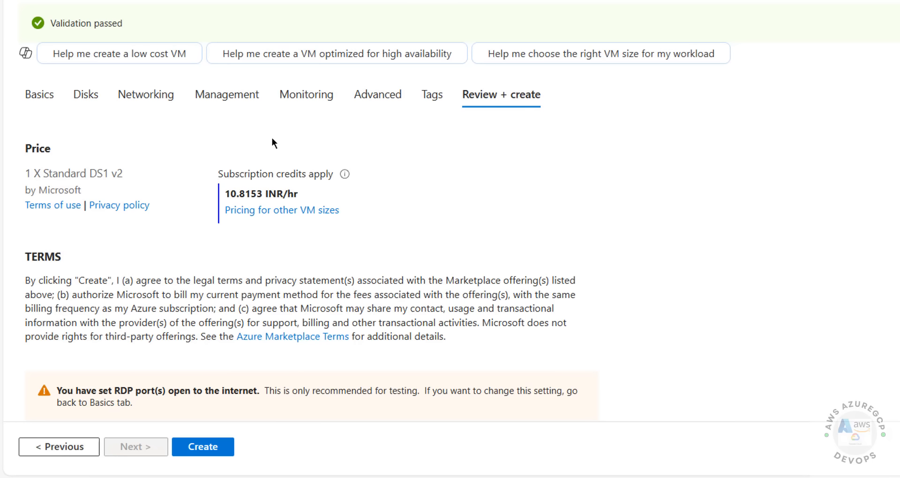
- Examine the hourly price, VM size, estimated monthly costs and configuration summary in the final review
double_click(227, 195)
drag(281, 195, 305, 193)
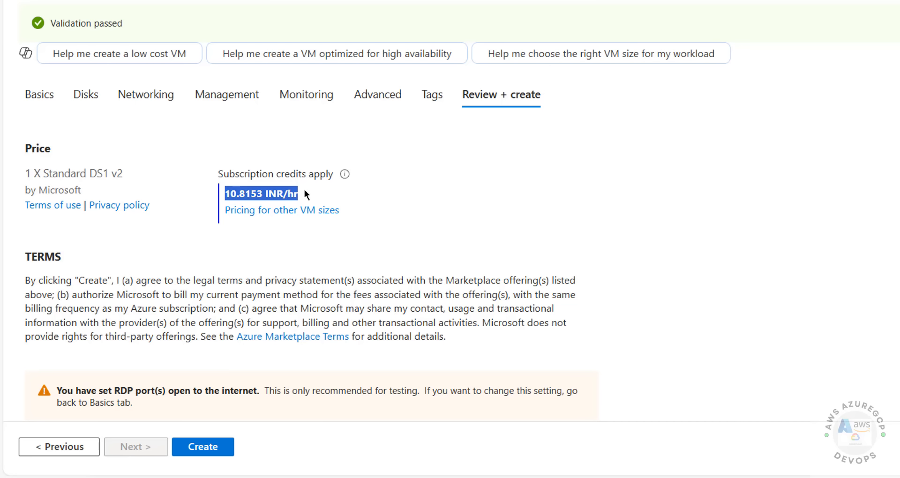
drag(48, 175, 117, 174)
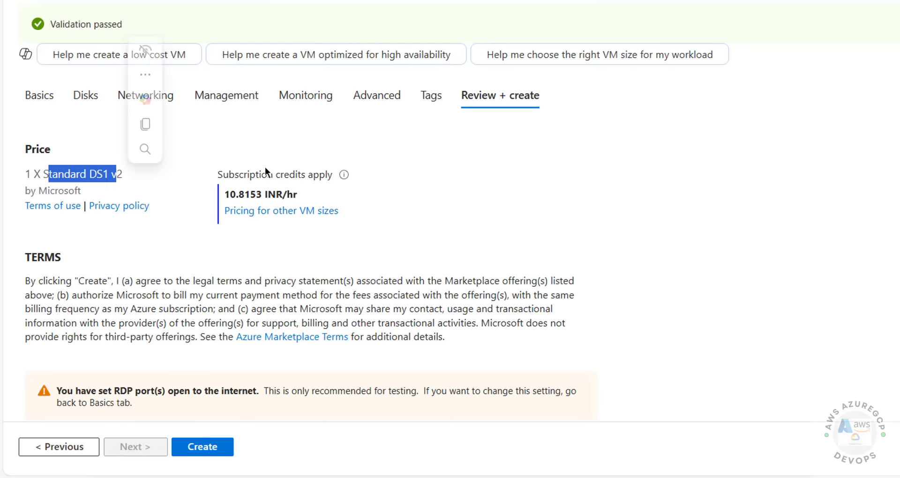
scroll(788, 306, down, 2)
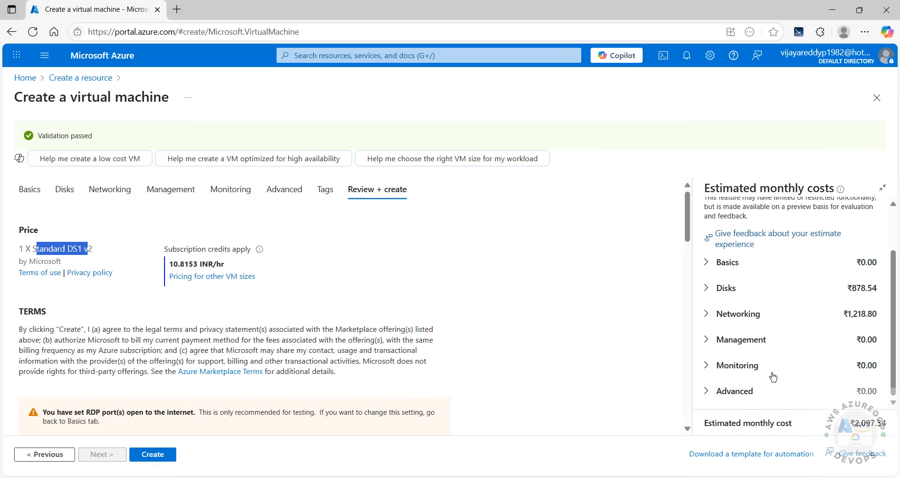
scroll(169, 354, down, 18)
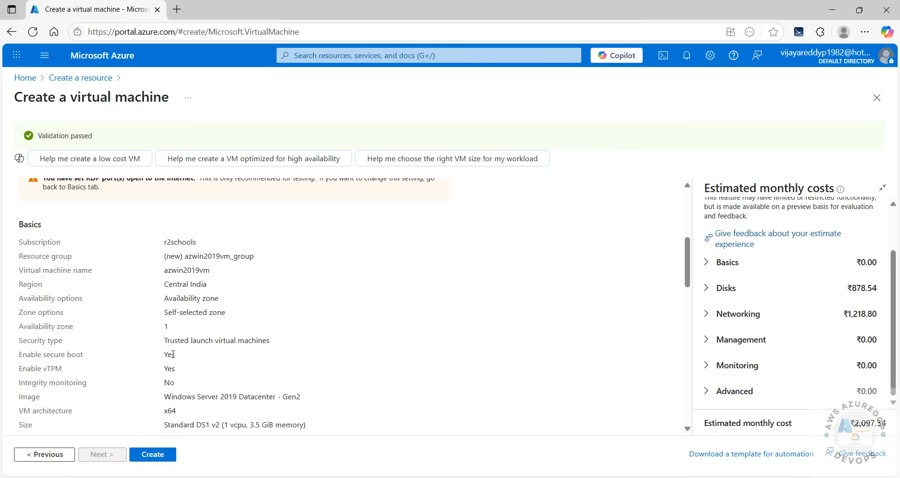
scroll(177, 357, up, 17)
scroll(176, 360, up, 1)
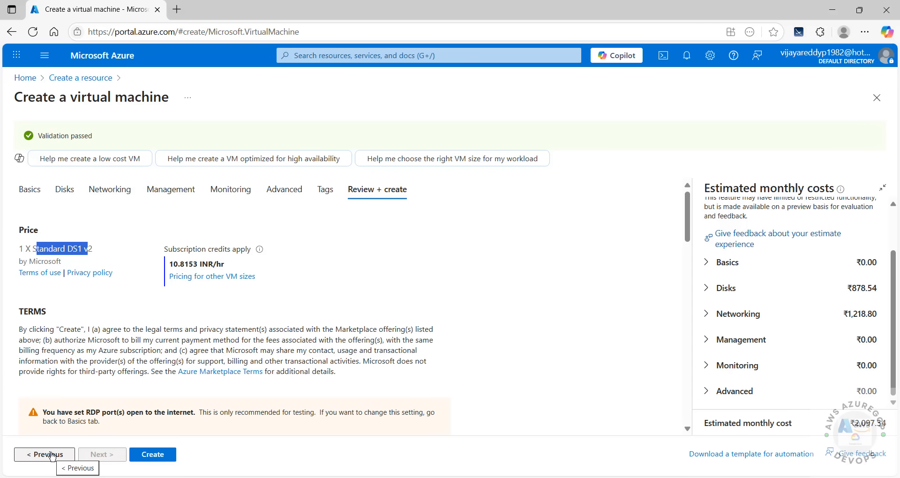
click(415, 271)
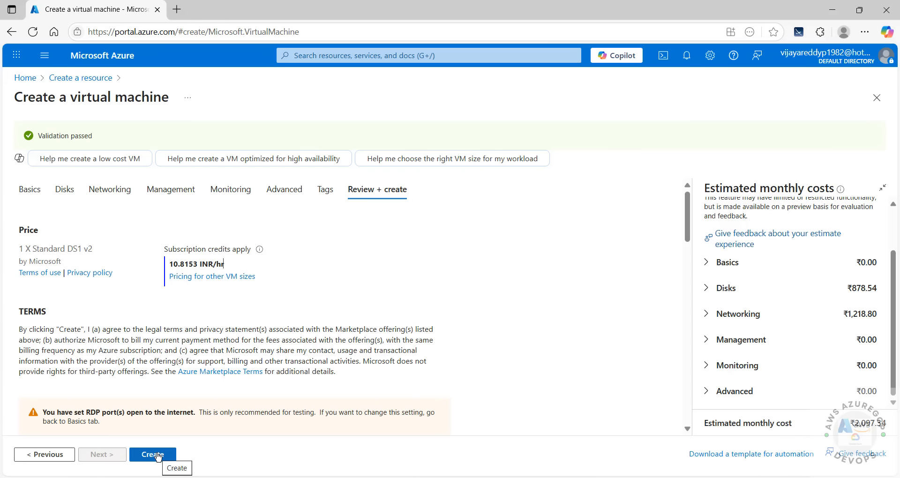
- Create the virtual machine and check the deployment notification once it finishes
click(158, 455)
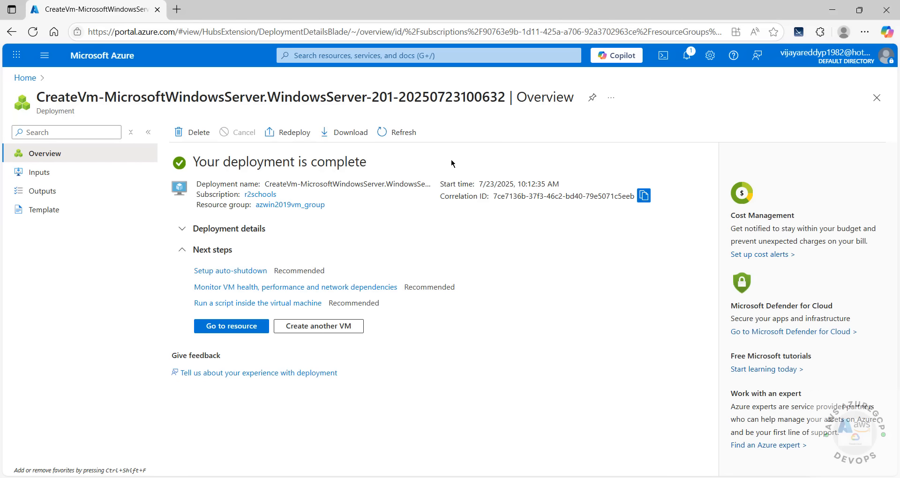
click(687, 57)
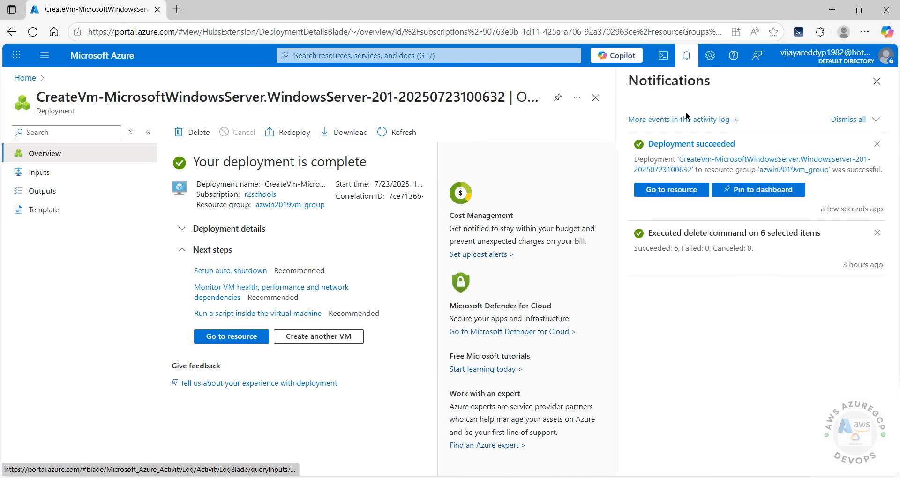
click(304, 419)
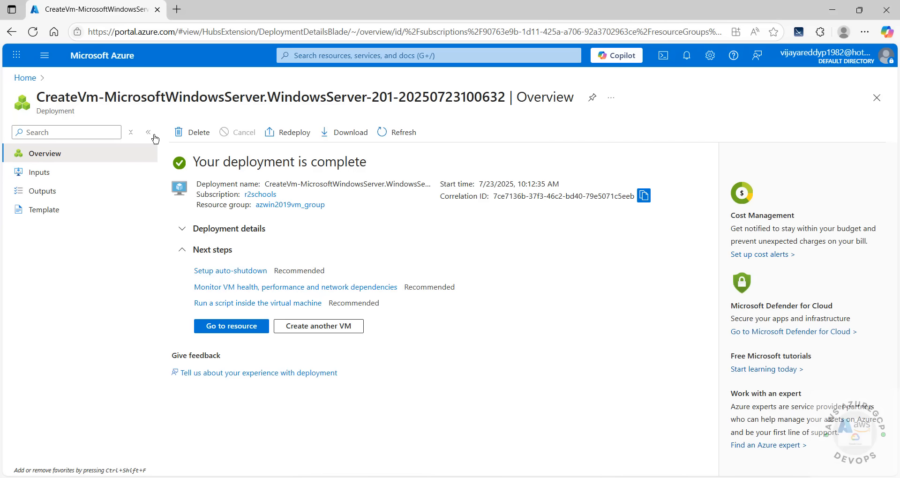
- Open azwin2019vm from the portal's list of virtual machines and expand its overview to full width
click(25, 77)
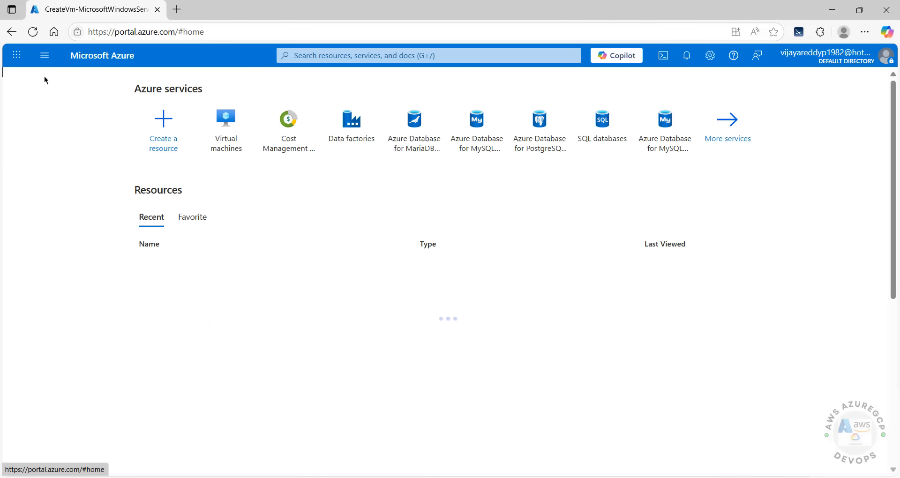
click(221, 146)
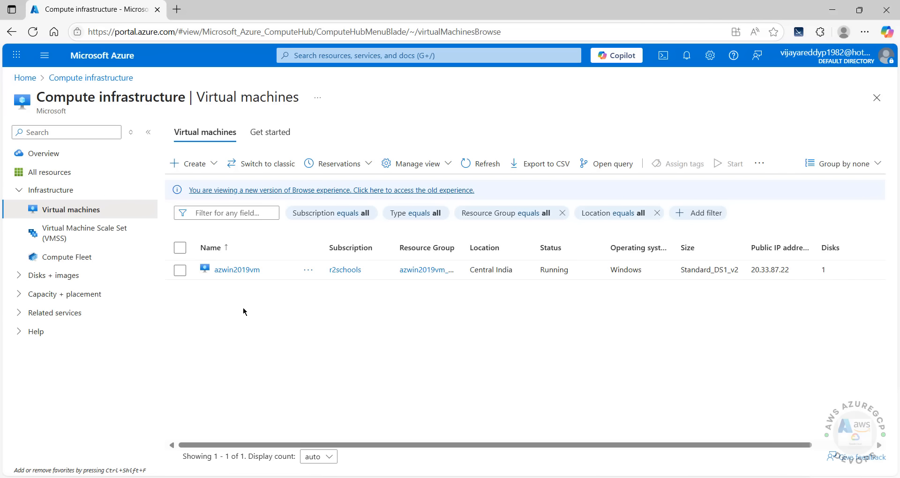
click(237, 270)
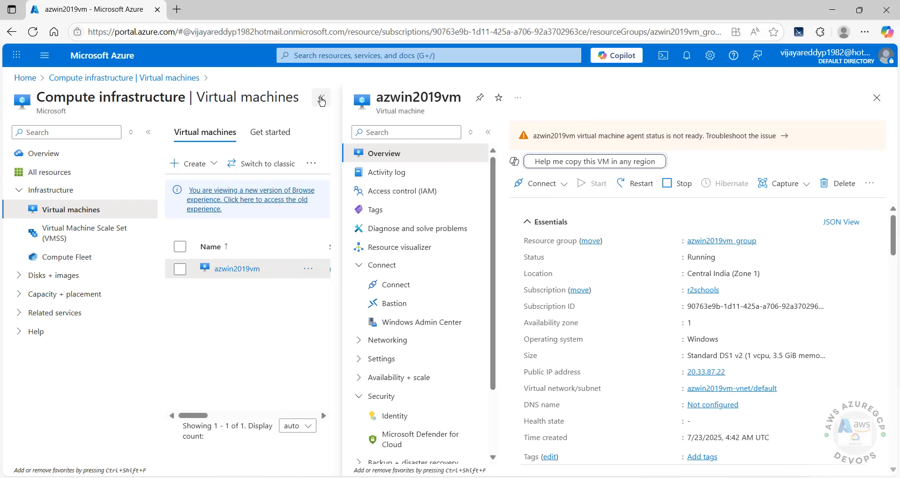
click(322, 99)
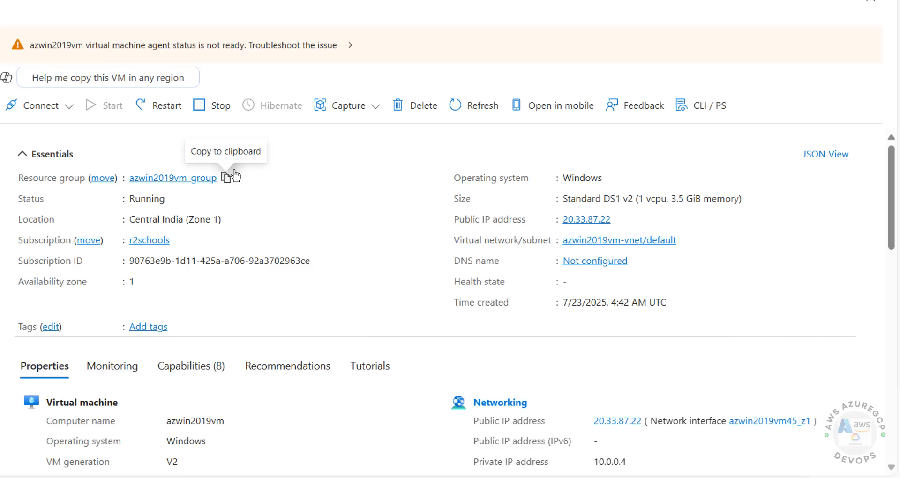
- Examine the virtual machine's status, operating system, size and creation time in its essentials
drag(120, 199, 176, 197)
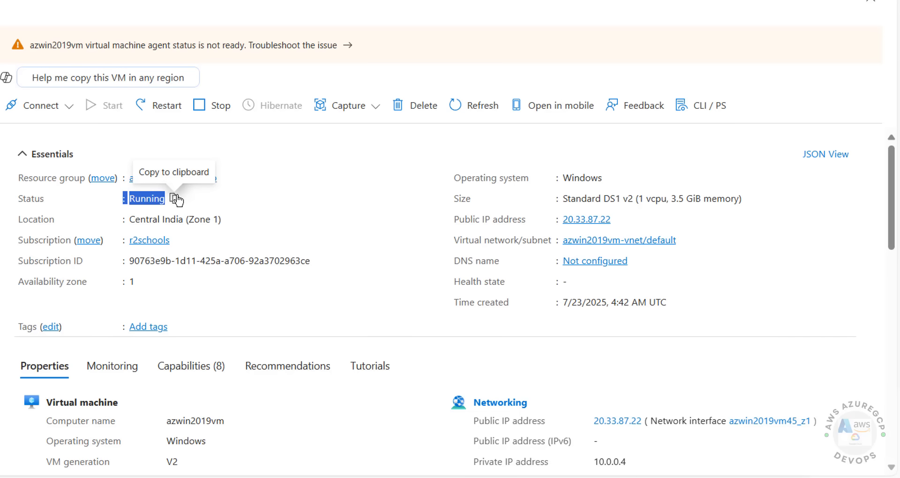
drag(484, 179, 483, 188)
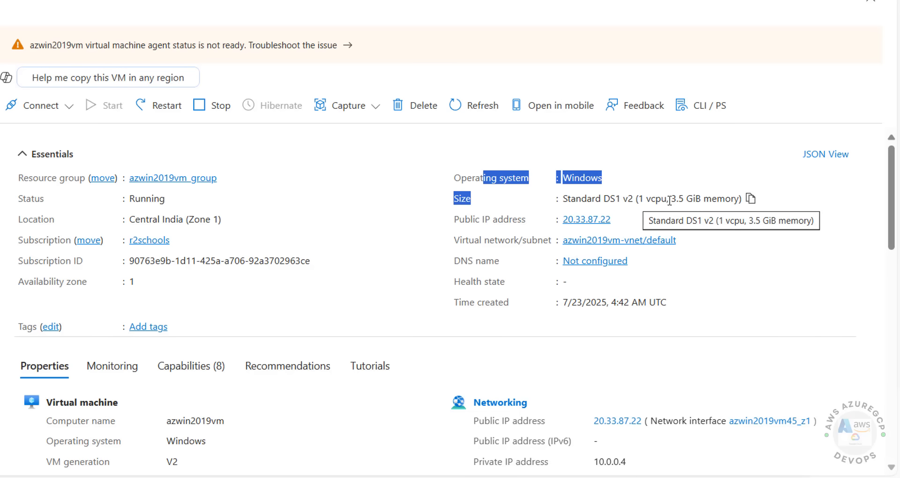
click(432, 219)
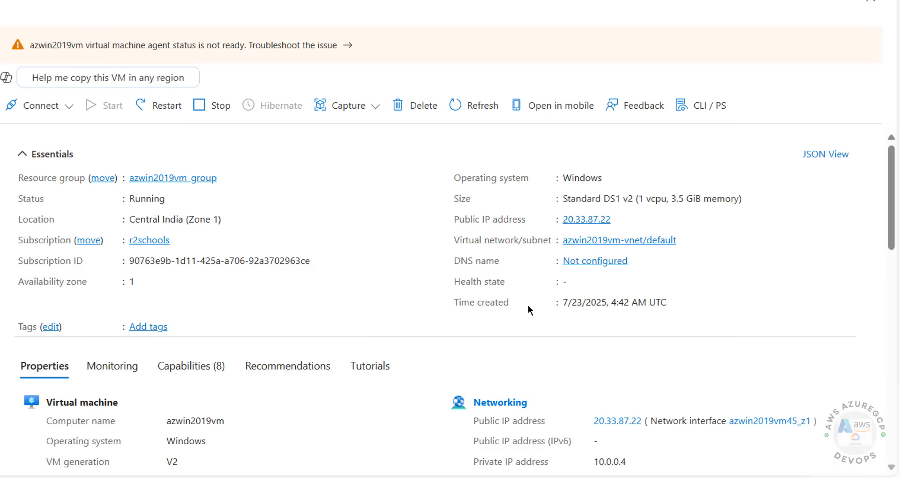
drag(555, 303, 660, 314)
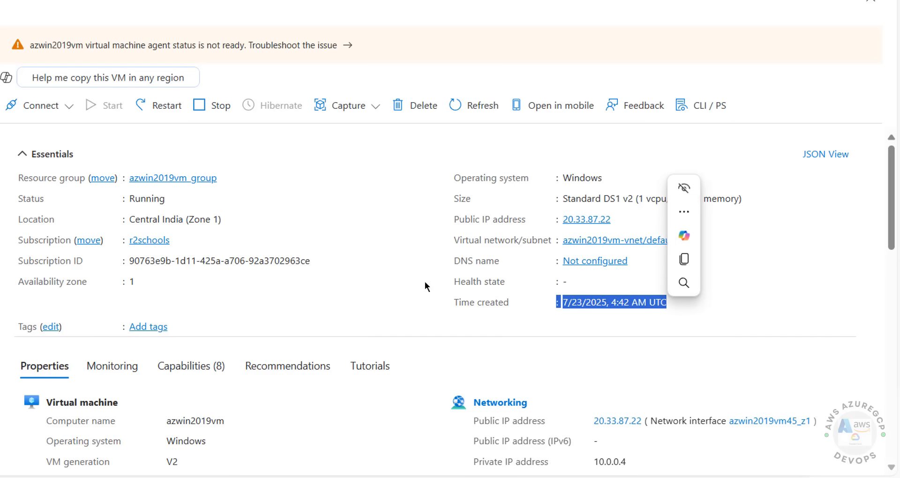
- Examine the virtual machine's operating system, networking, size, source image, disk, security and auto-shutdown properties in its overview
click(401, 255)
scroll(401, 255, down, 2)
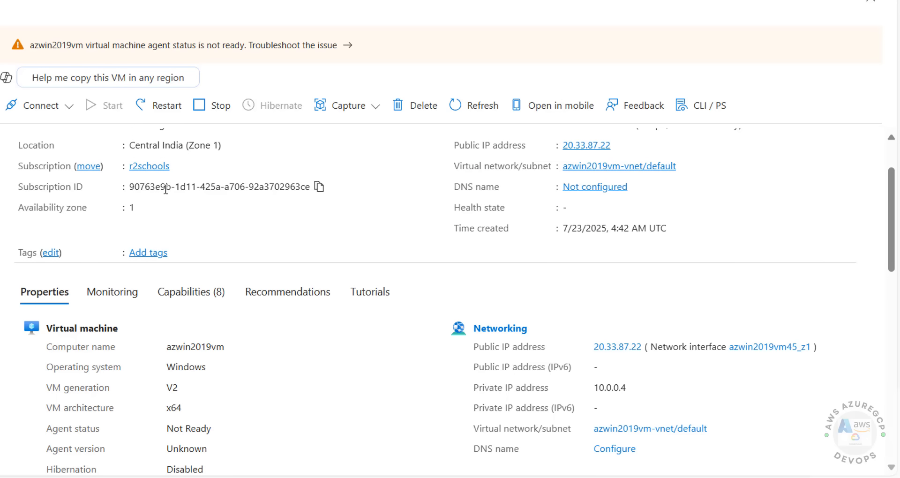
scroll(169, 220, down, 2)
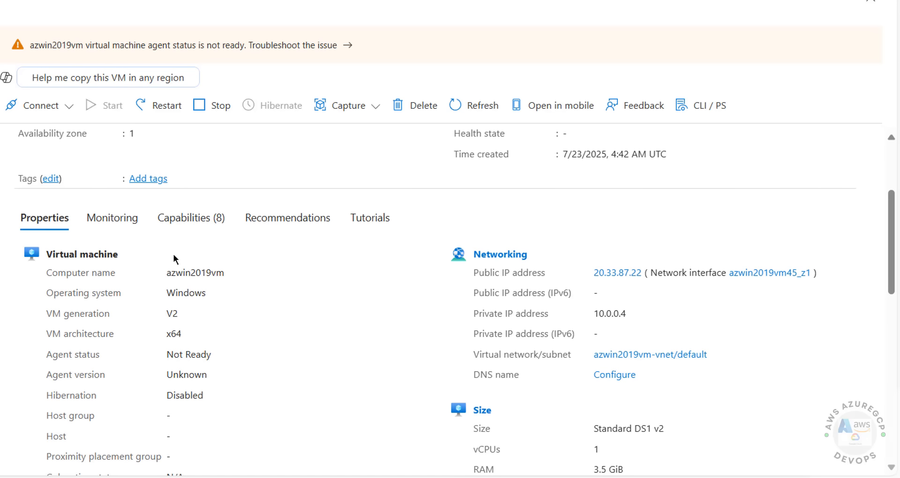
scroll(108, 255, down, 2)
drag(67, 182, 150, 336)
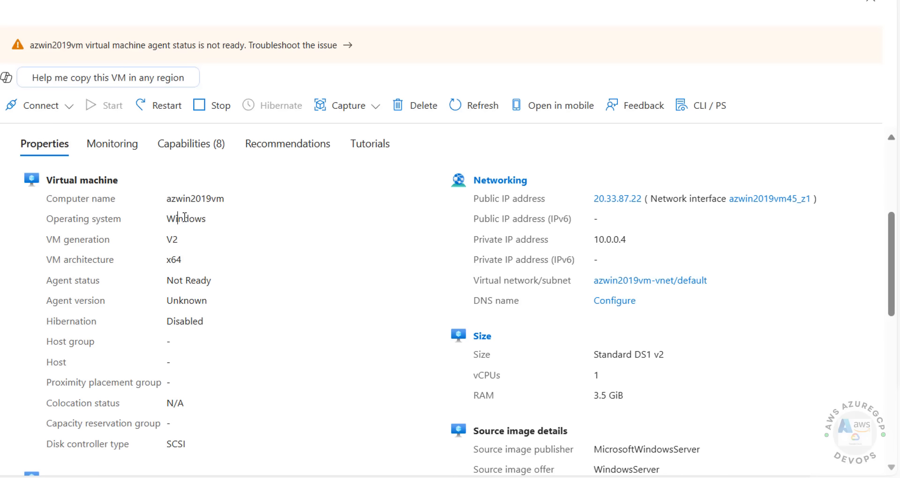
double_click(185, 218)
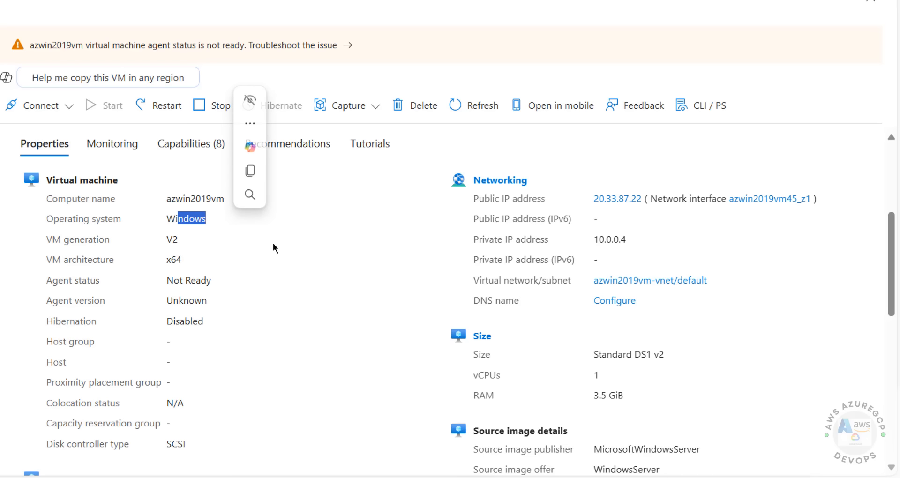
click(362, 248)
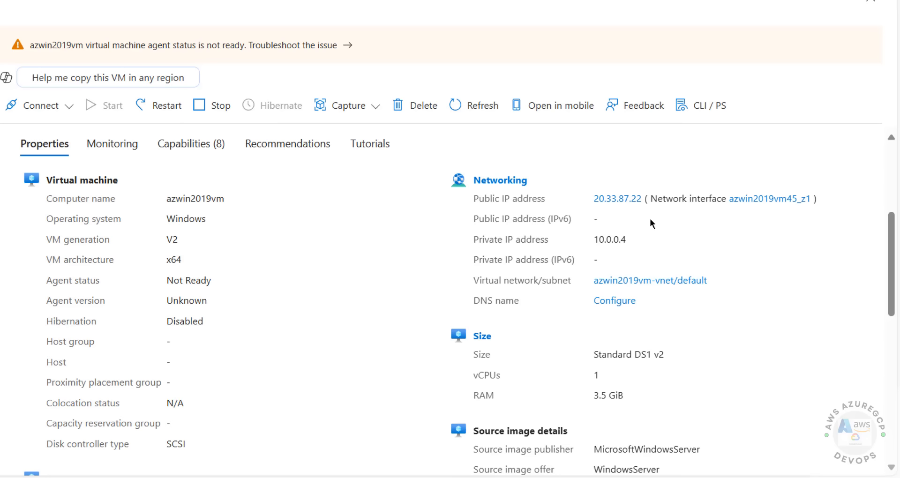
scroll(498, 259, down, 5)
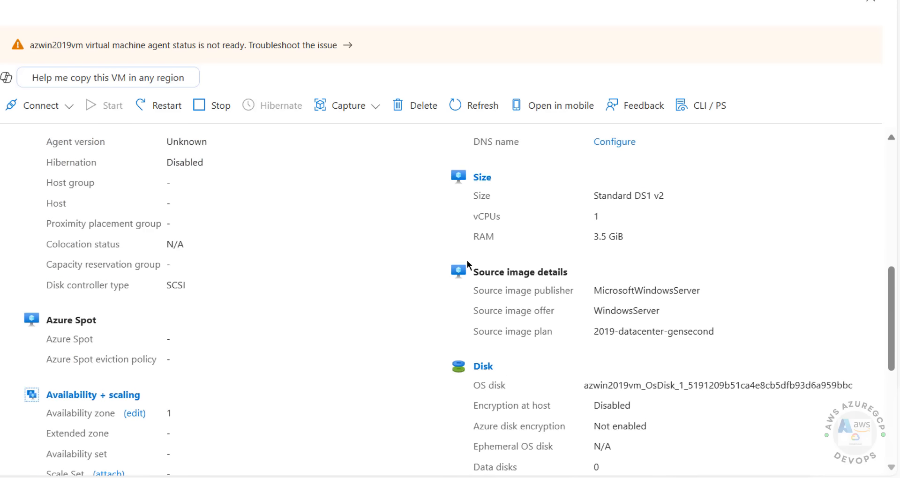
scroll(564, 243, down, 5)
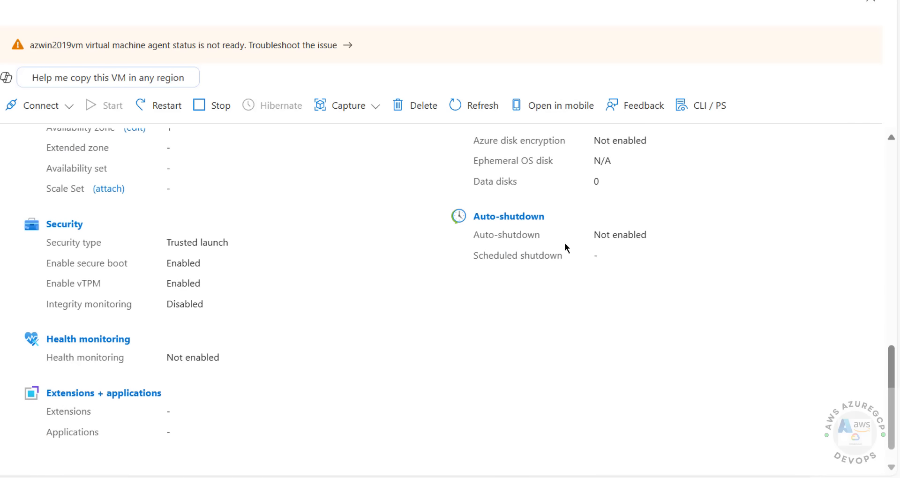
scroll(341, 301, up, 10)
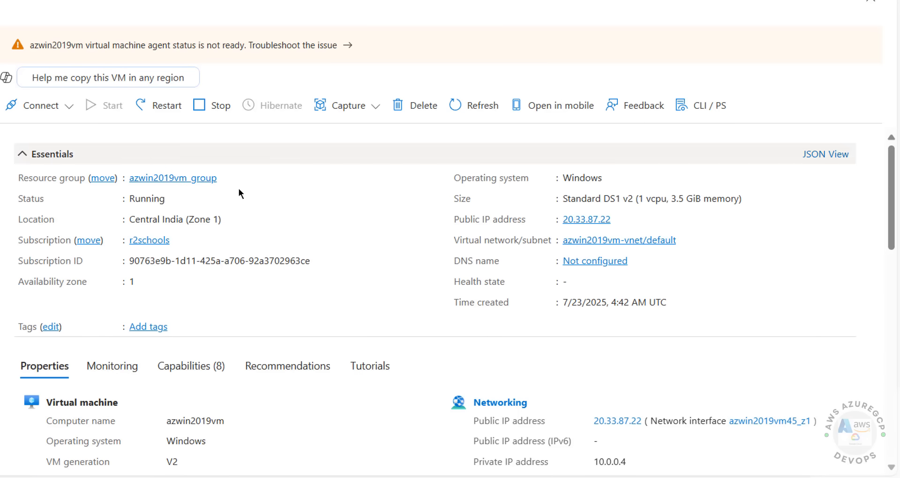
- Open the virtual machine's Connect page and check the admin username and the additional connection options
click(70, 106)
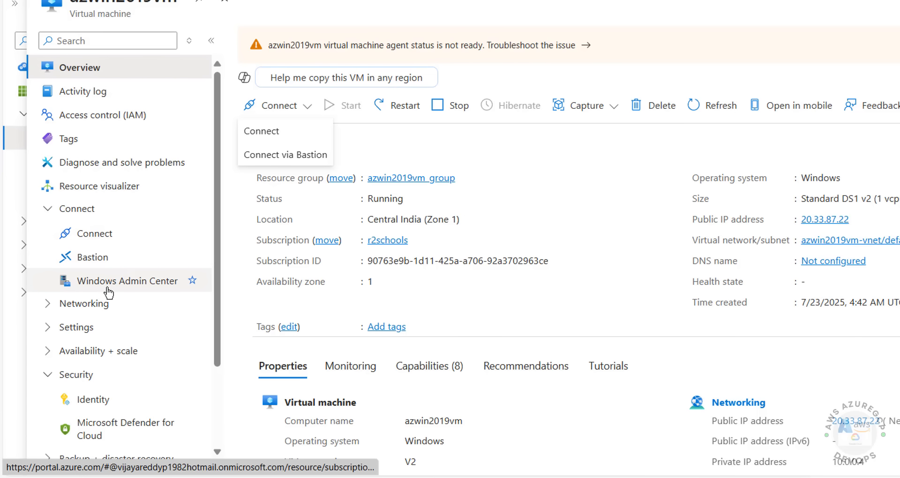
click(251, 136)
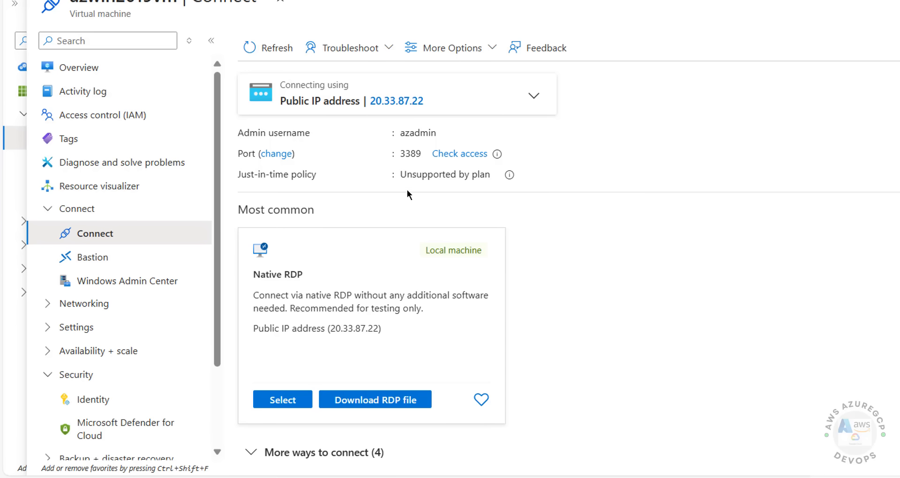
double_click(417, 134)
click(369, 142)
click(453, 54)
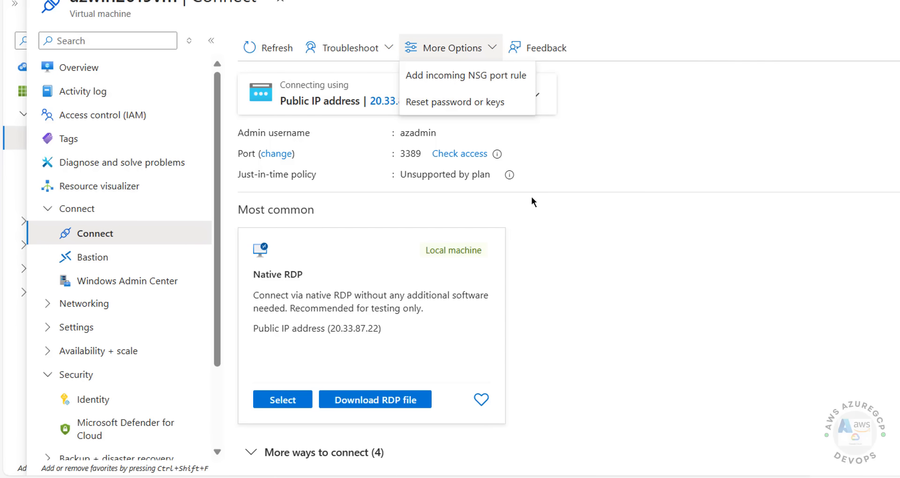
click(509, 205)
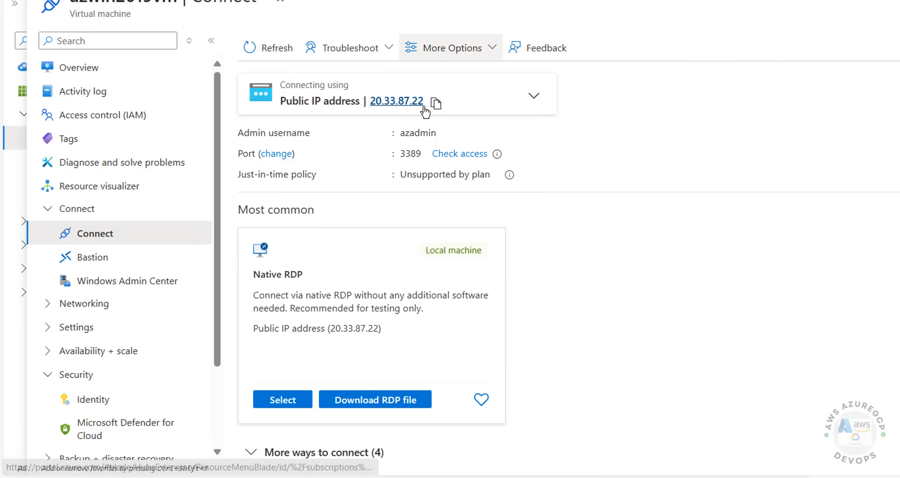
- Copy the VM's public IP address, launch Remote Desktop Connection with mstsc and start connecting to 20.33.87.22
click(435, 103)
key(super+r)
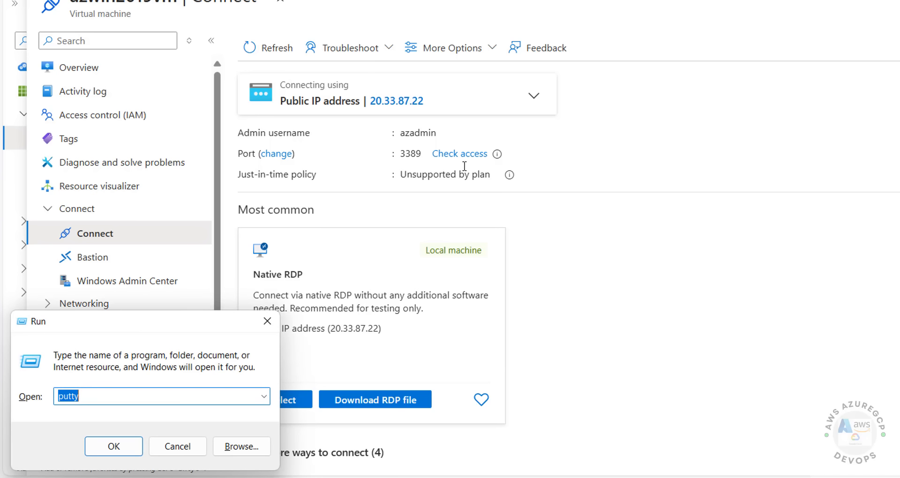
text(mstsc)
key(Return)
key(ctrl+v)
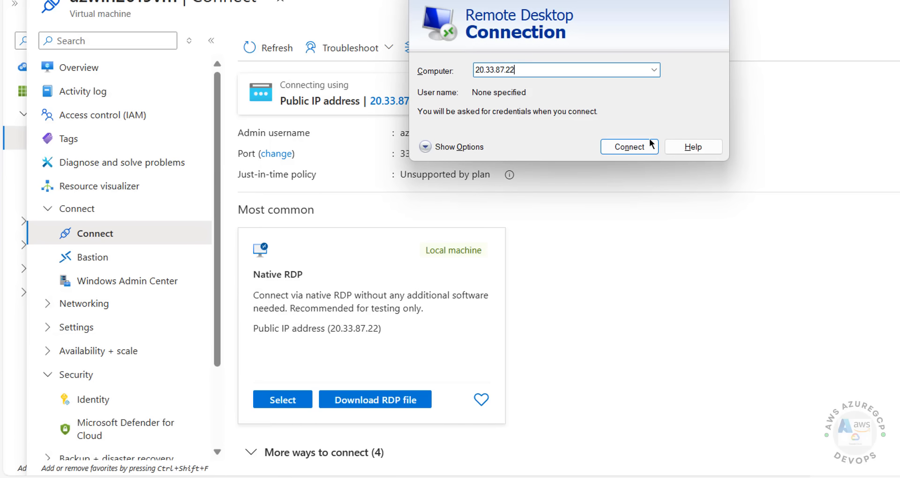
click(642, 149)
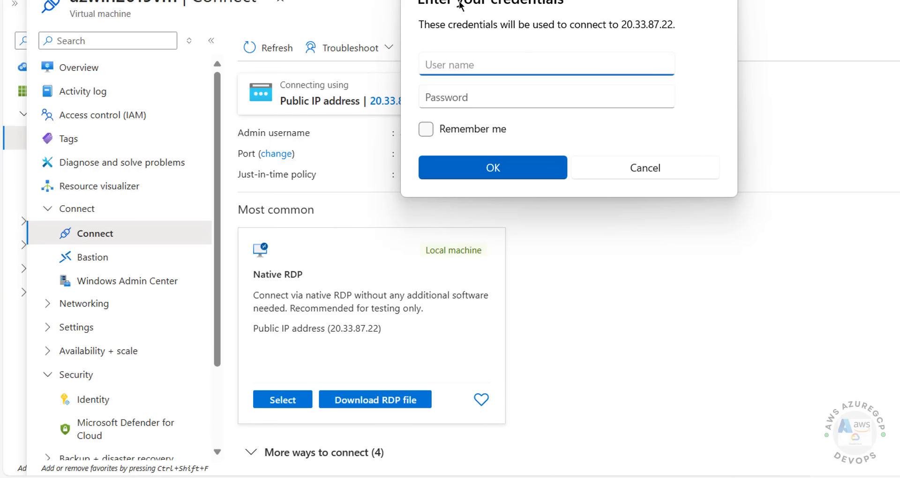
- Sign in to the remote session as azadmin with the account password and accept the connection
click(500, 174)
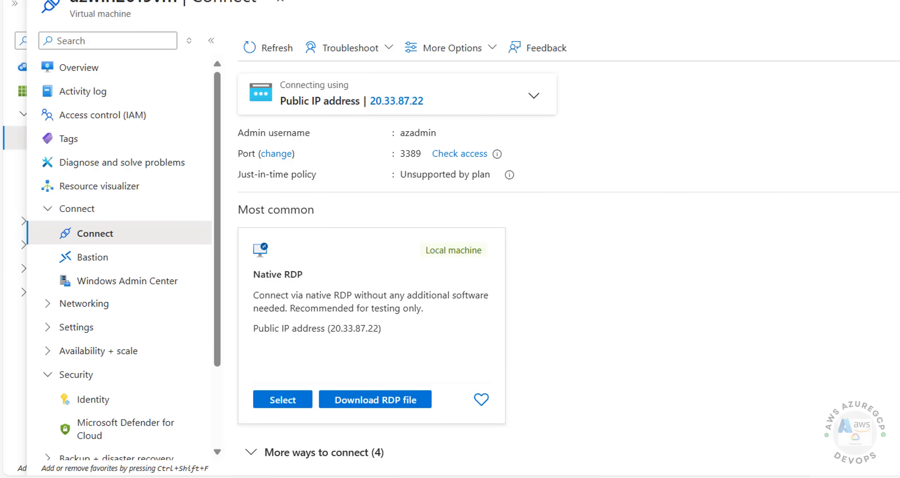
text(azadmin)
key(Tab)
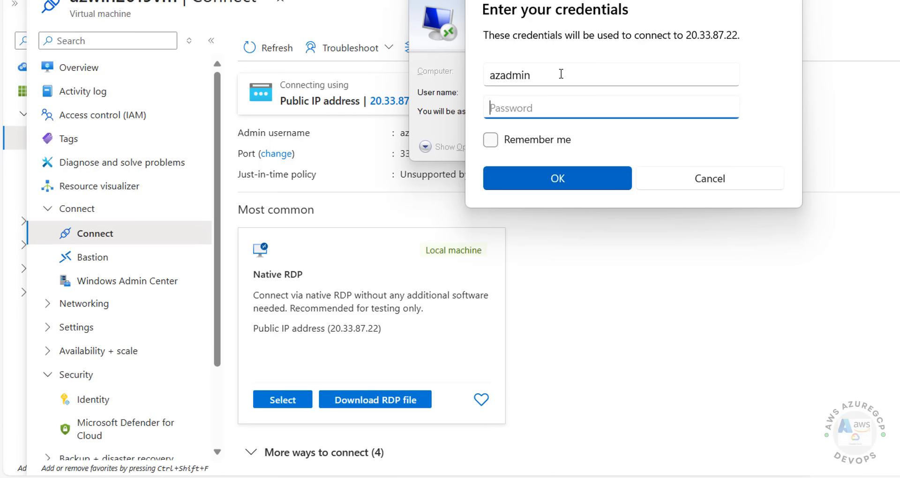
text(•••••••••••)
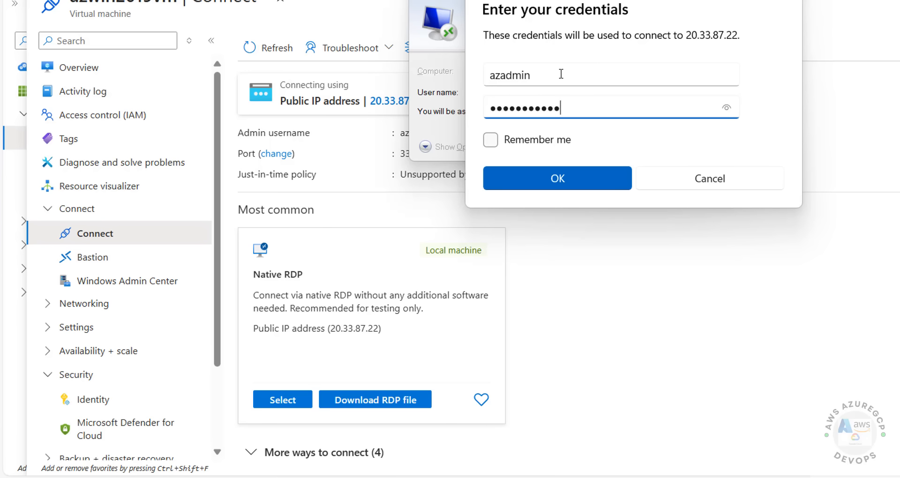
click(583, 176)
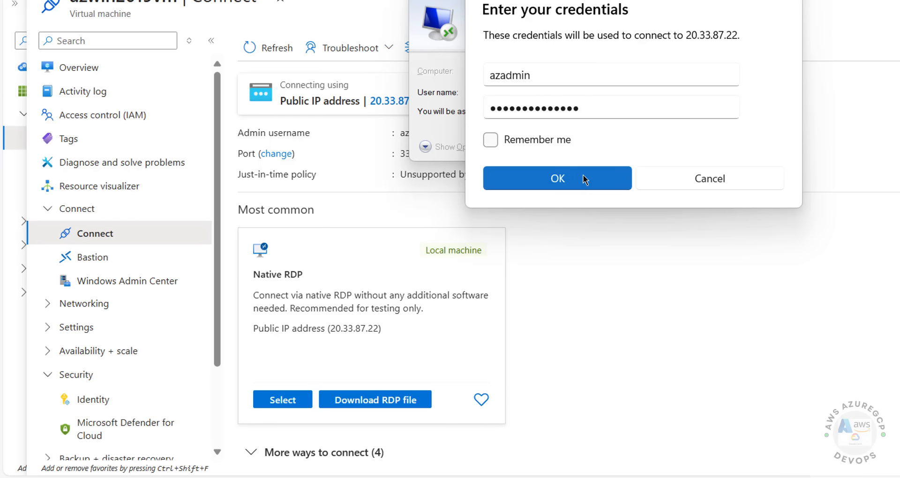
click(601, 195)
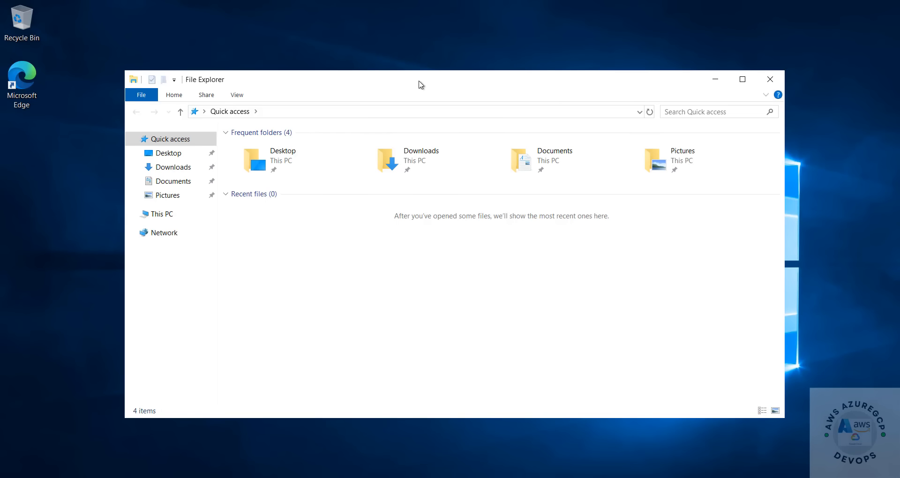
- Check the remote server's system properties from File Explorer and view its drives under This PC
double_click(419, 81)
right_click(43, 143)
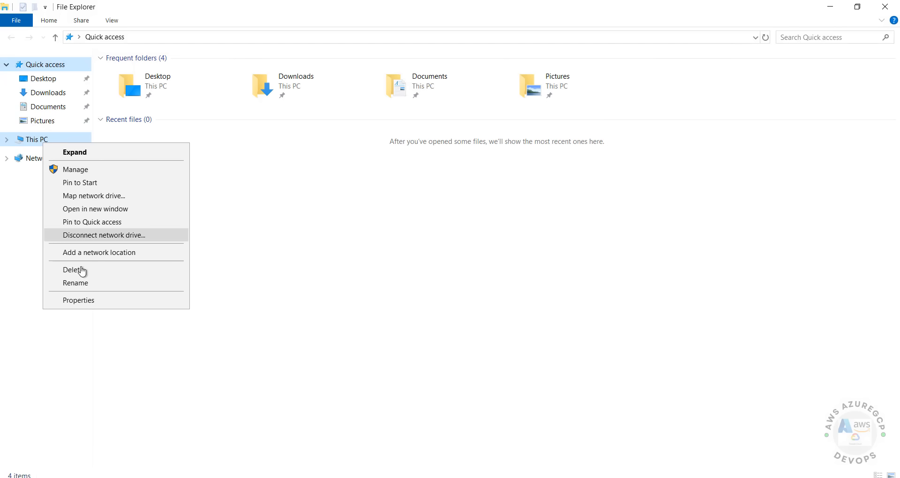
click(83, 300)
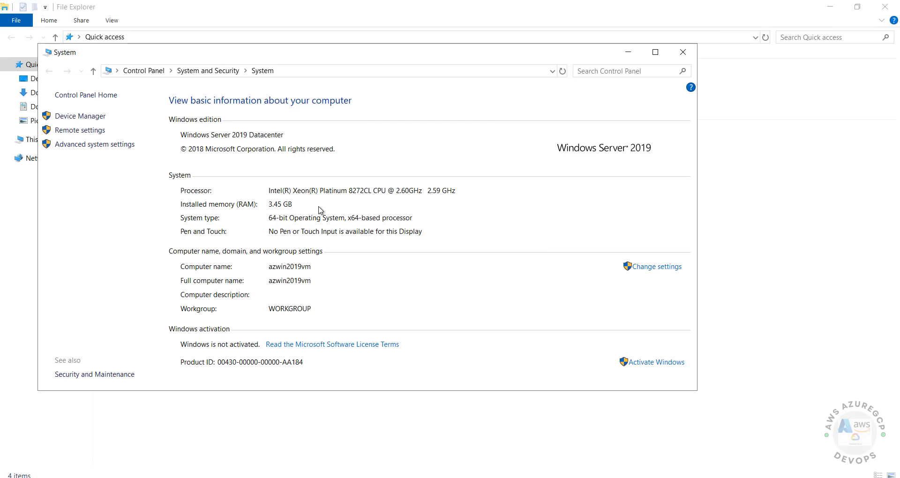
click(683, 52)
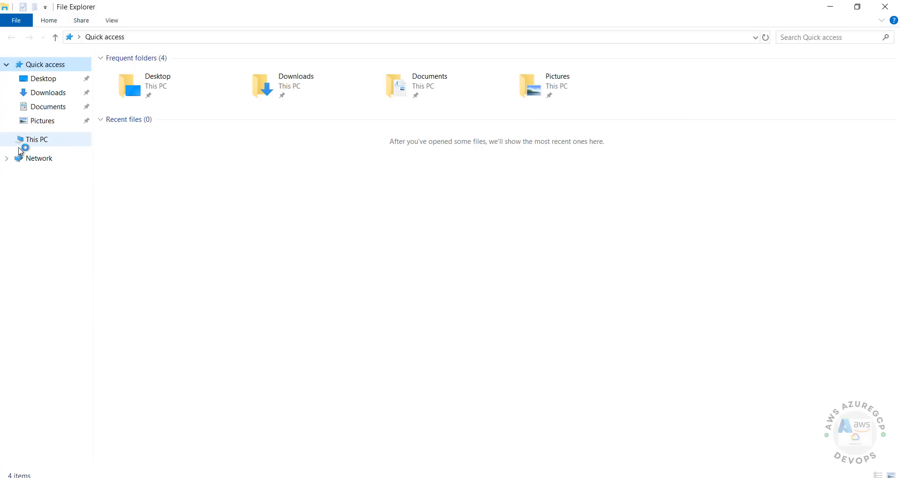
click(7, 139)
click(42, 140)
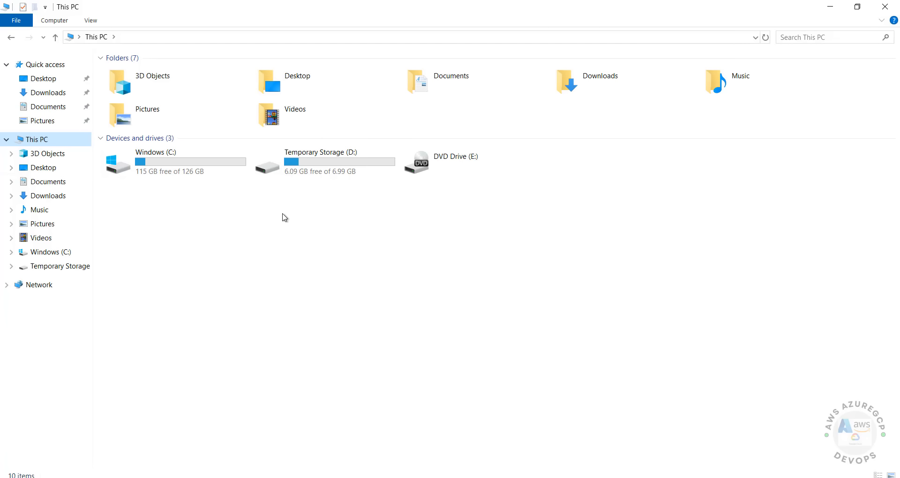
- Check the remote server's Windows version by running winver and close the version information
key(super+r)
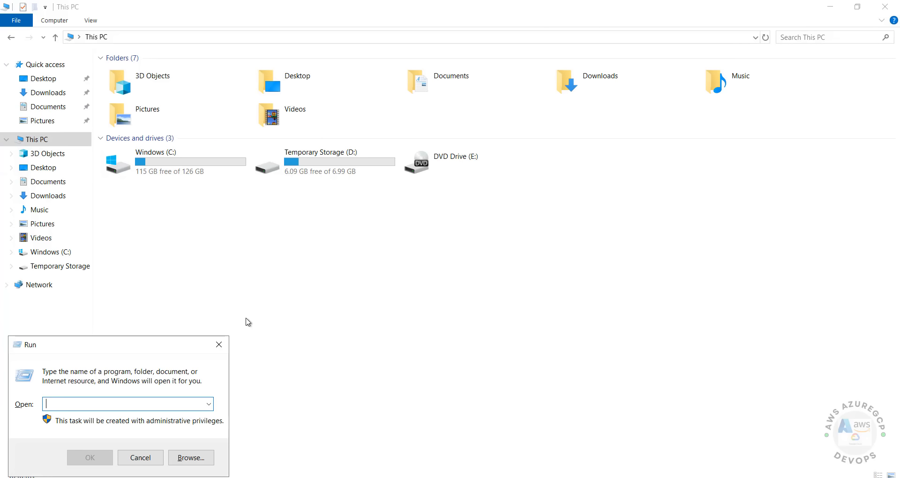
text(winve)
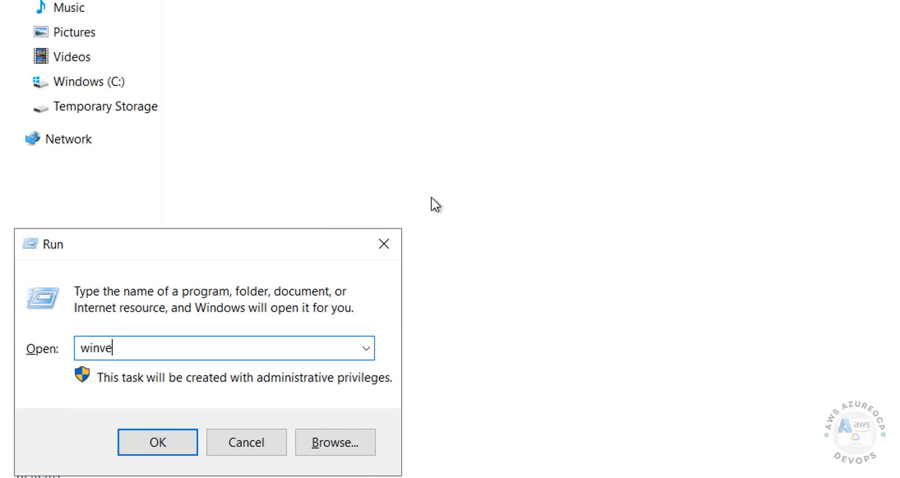
text(r)
key(Return)
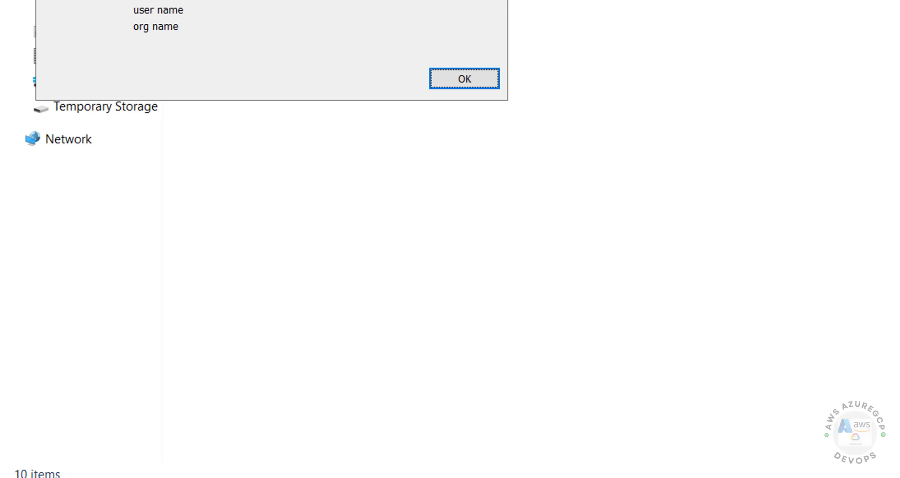
key(Return)
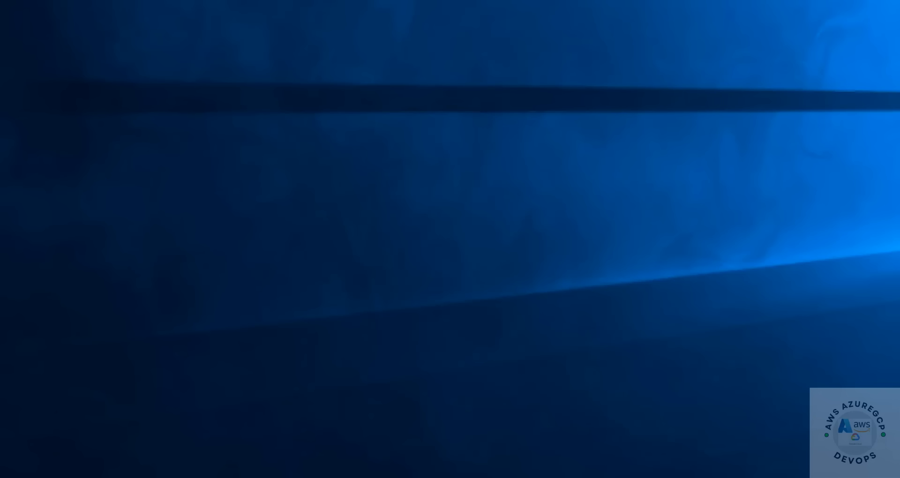
- End the remote session by running the logoff command on the server
key(super+r)
text(logof)
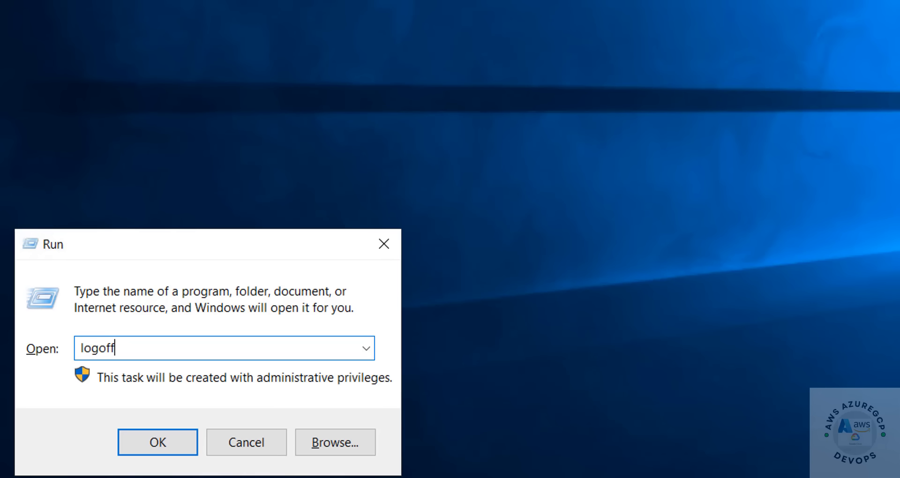
text(f)
key(Return)
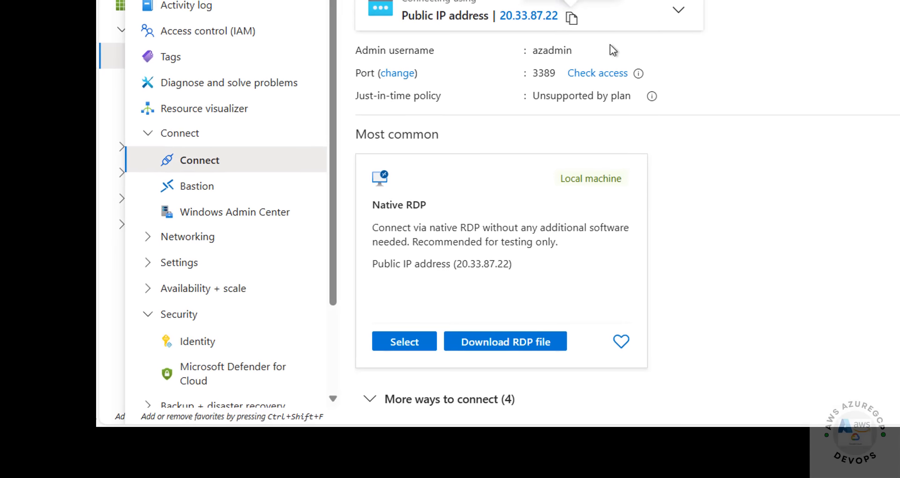
- Download the native RDP file for azwin2019vm, keep it despite the browser's caution and open it
click(505, 342)
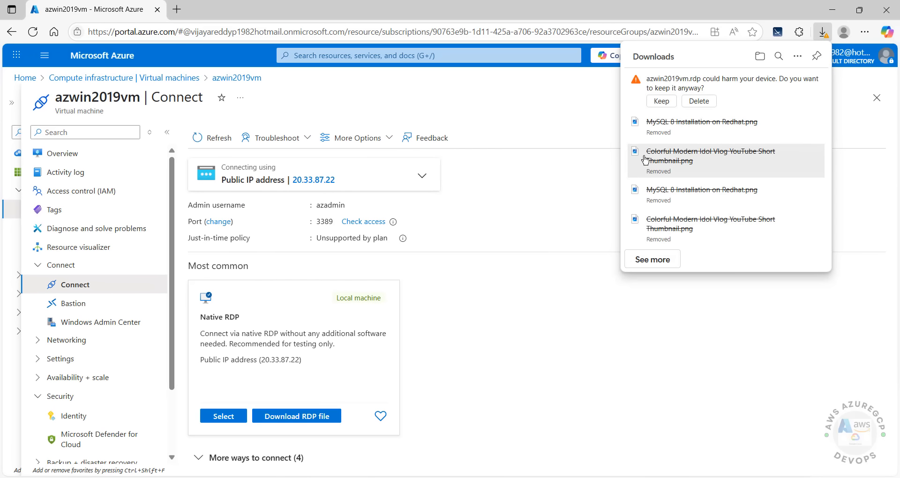
click(661, 102)
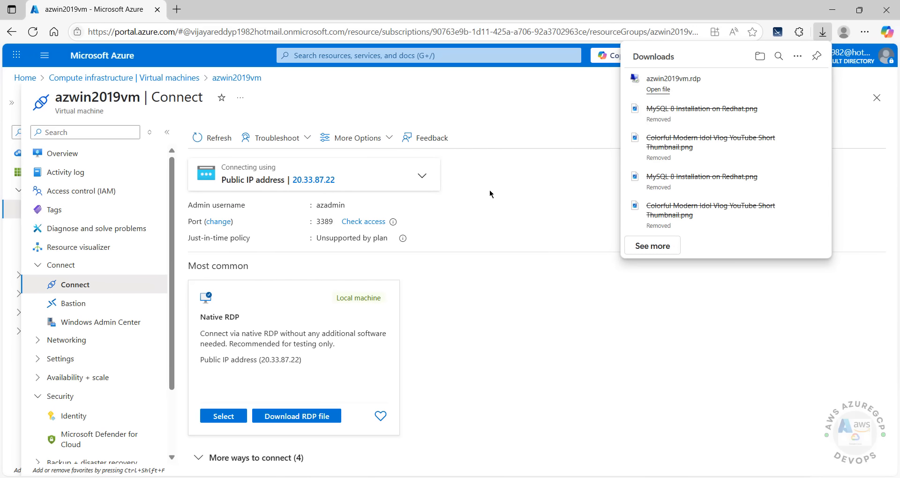
click(658, 89)
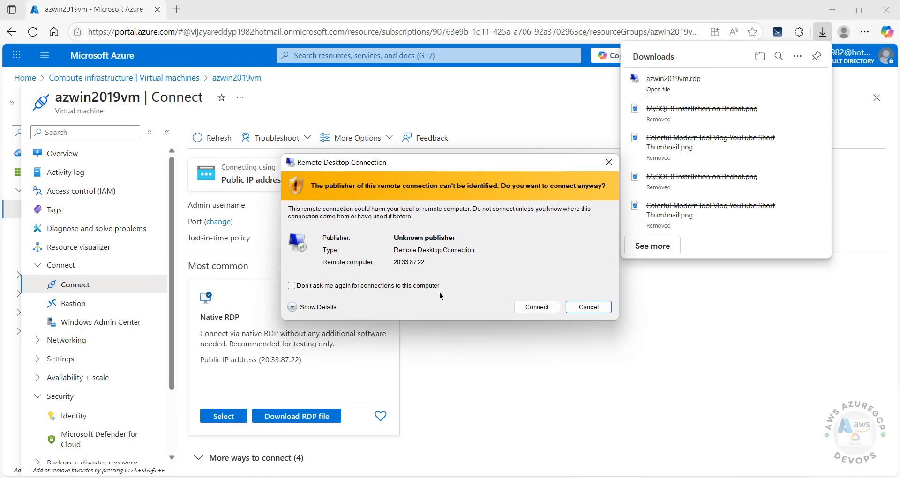
- Connect through the downloaded RDP file despite the unknown publisher and submit the azadmin account password
click(528, 309)
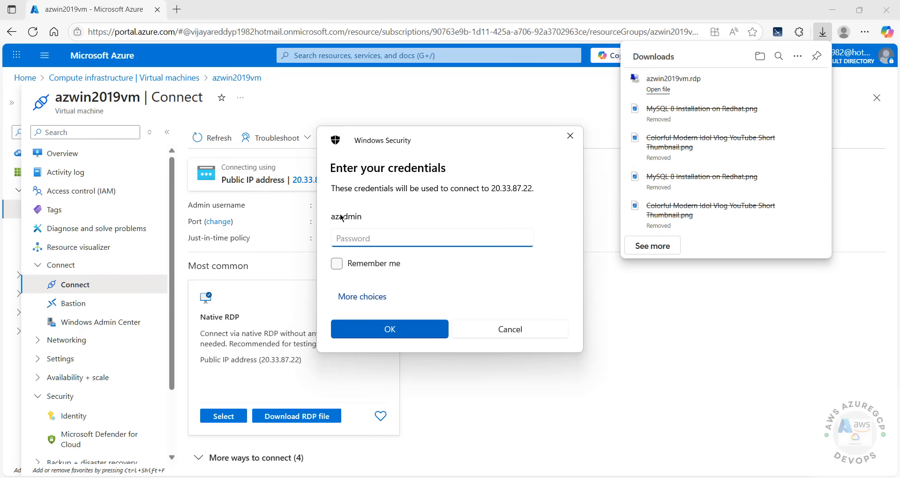
text(•)
click(384, 320)
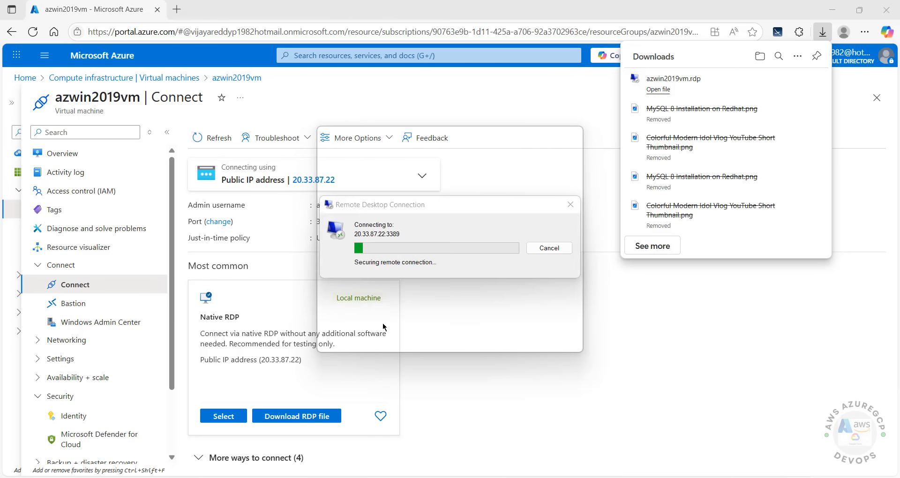
- Finish connecting to azwin2019vm and end the remote session by running the logoff command on the server
click(491, 338)
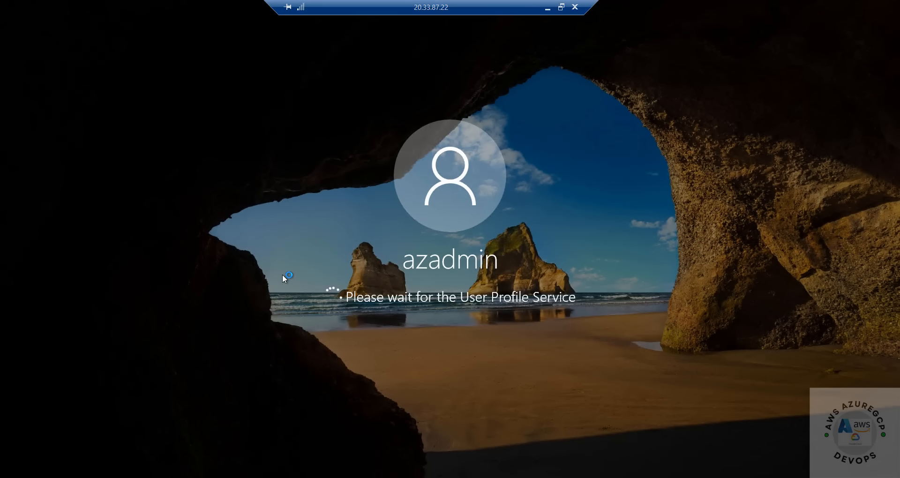
key(super+r)
text(logoff)
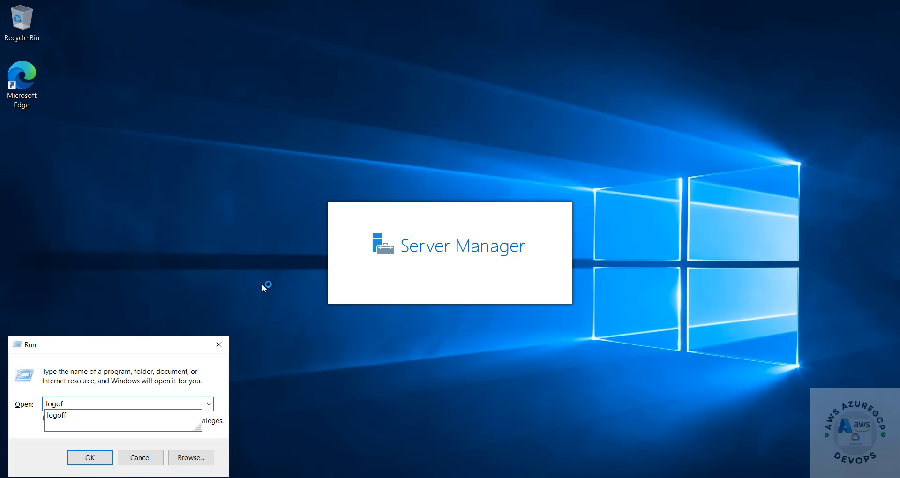
key(Return)
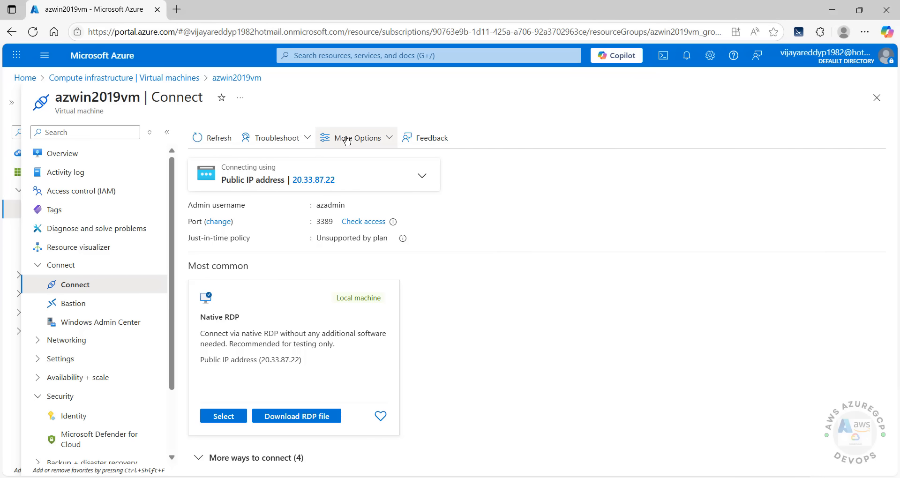
- Open the Reset password page of azwin2019vm and examine its new password and confirmation fields
click(346, 137)
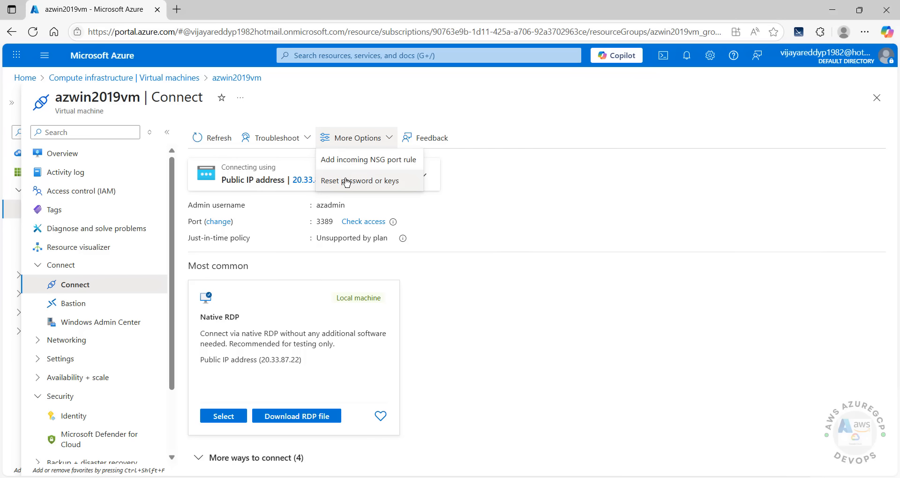
click(347, 182)
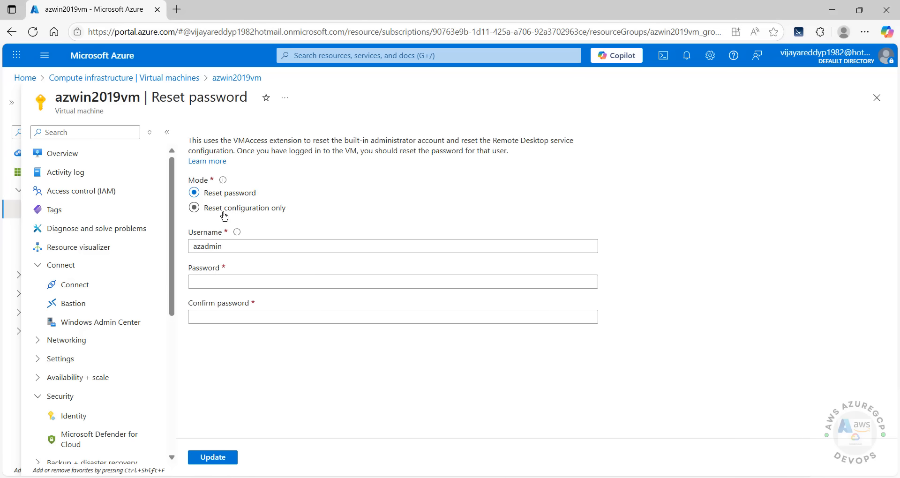
click(220, 280)
click(211, 317)
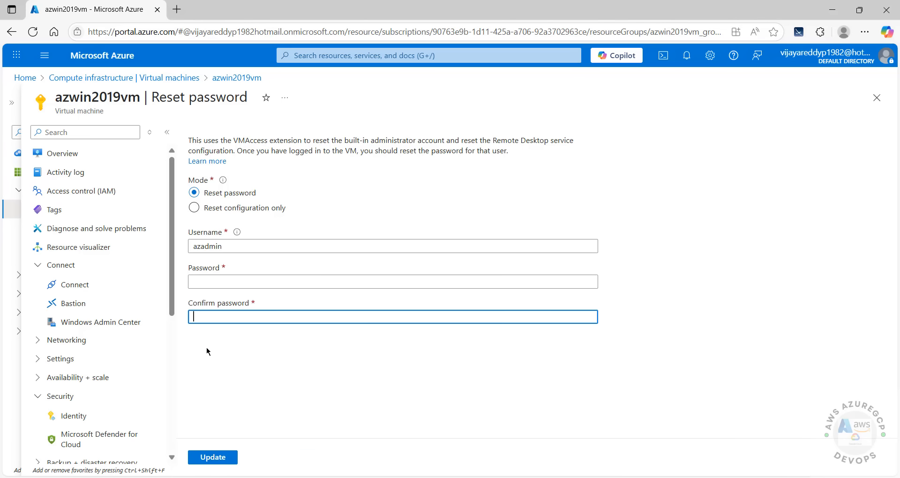
- Return to the azwin2019vm overview and review it, collapsing and re-expanding the Essentials section
click(83, 160)
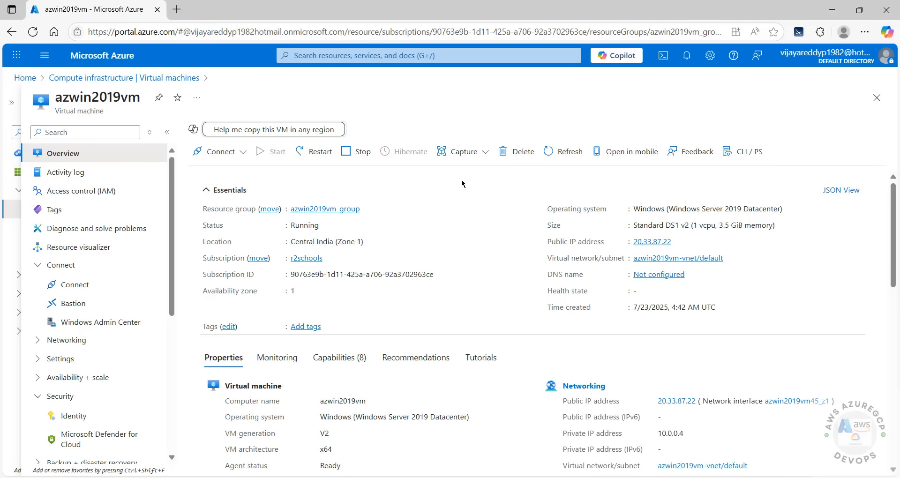
click(473, 185)
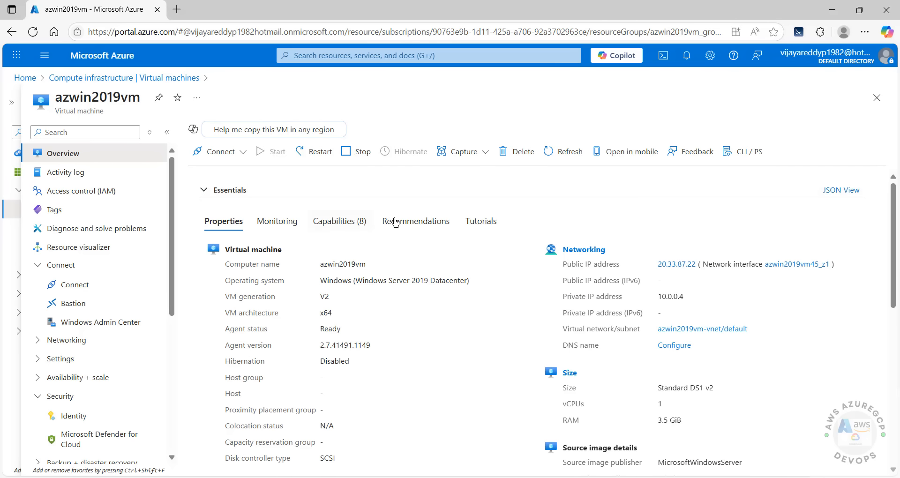
click(426, 194)
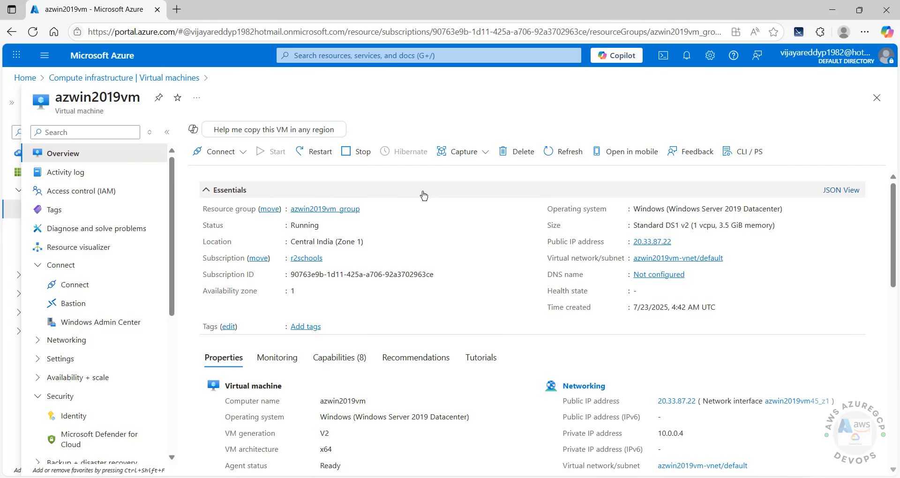